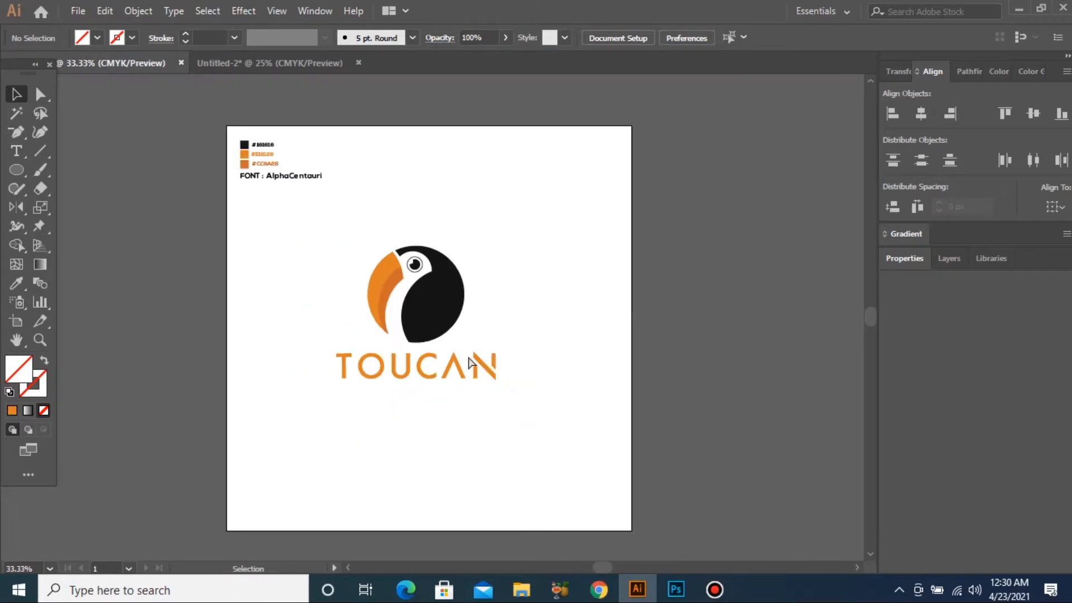
{"action": "left_click_drag", "start_coordinate": [505, 377], "coordinate": [614, 421]}
{"action": "key", "text": "ctrl+minus"}
{"action": "key", "text": "ctrl+minus"}
{"action": "key", "text": "ctrl+minus"}
{"action": "key", "text": "ctrl+minus"}
{"action": "key", "text": "ctrl+minus"}
{"action": "key", "text": "ctrl+minus"}
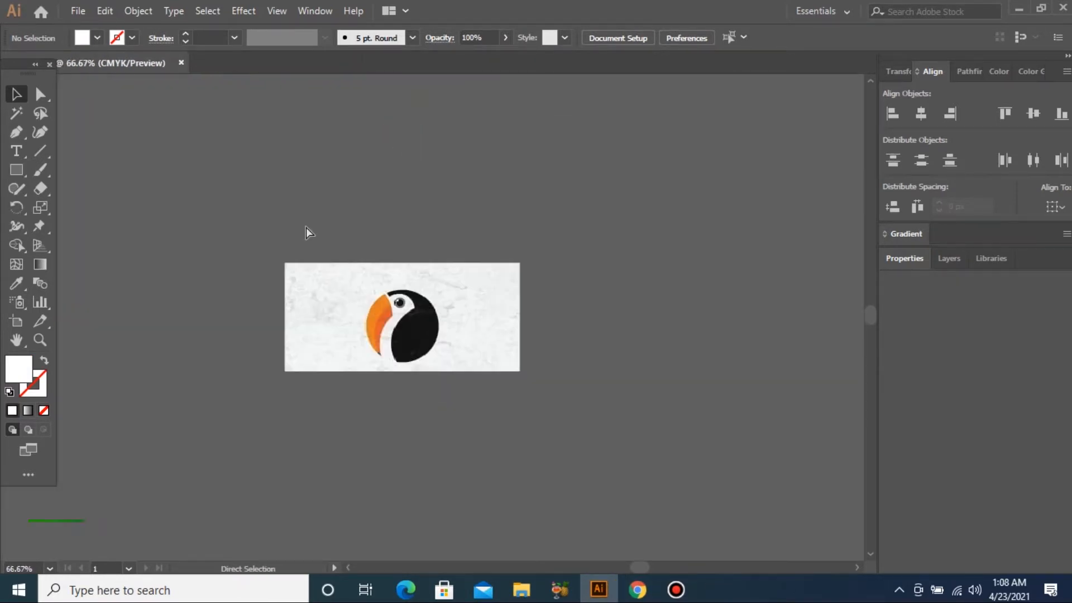
Draw a circle with the Ellipse tool around the toucan in the reference image and centre it over the bird.
{"action": "key", "text": "ctrl+plus"}
{"action": "key", "text": "z"}
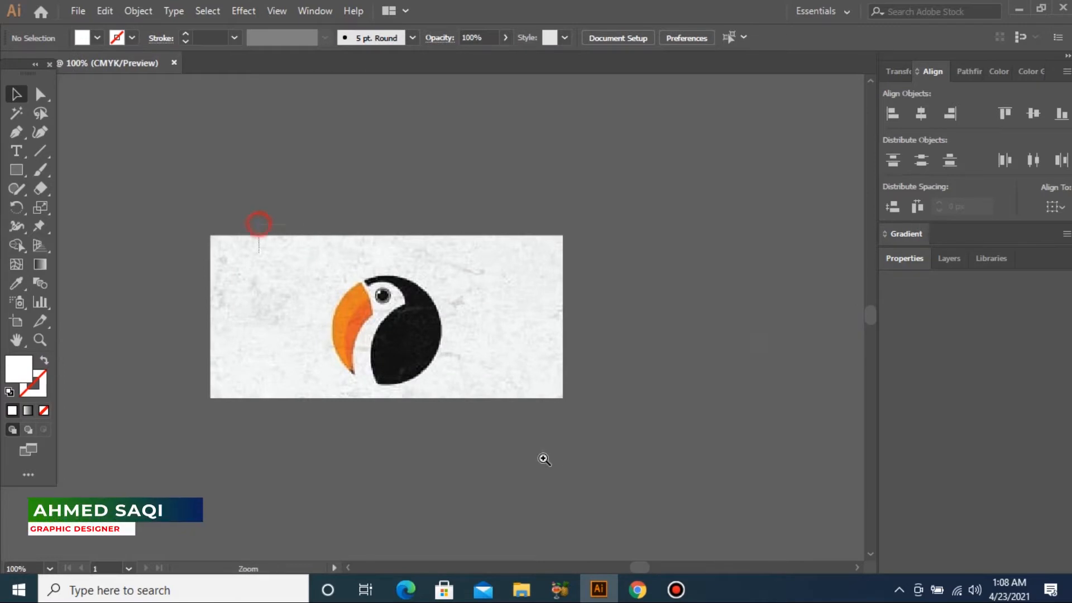
{"action": "left_click_drag", "start_coordinate": [444, 391], "coordinate": [557, 458]}
{"action": "key", "text": "ctrl+1"}
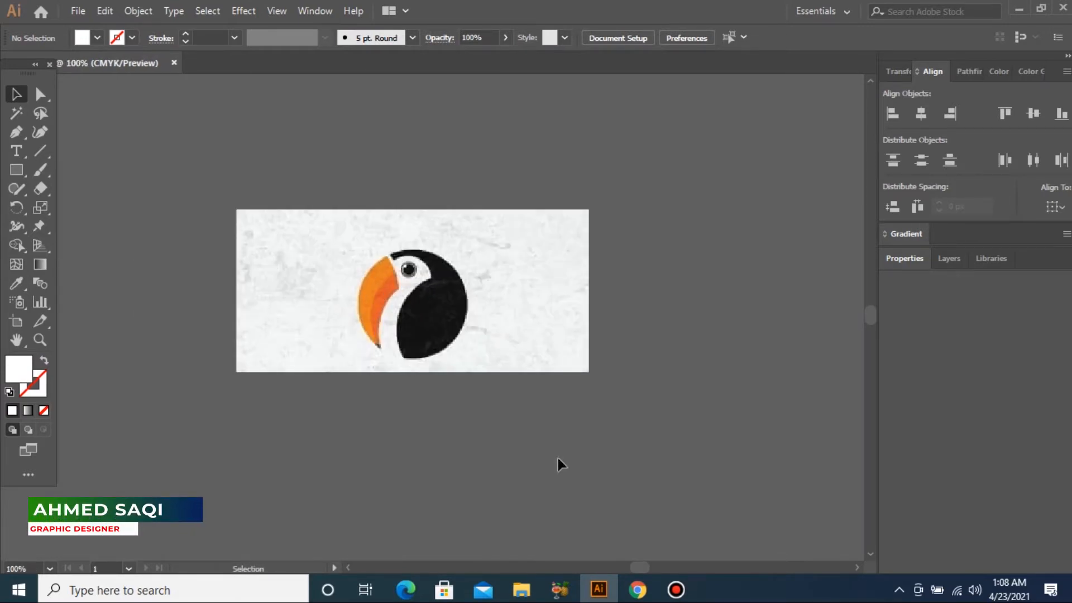
{"action": "key", "text": "z"}
{"action": "left_click_drag", "start_coordinate": [632, 443], "coordinate": [238, 206]}
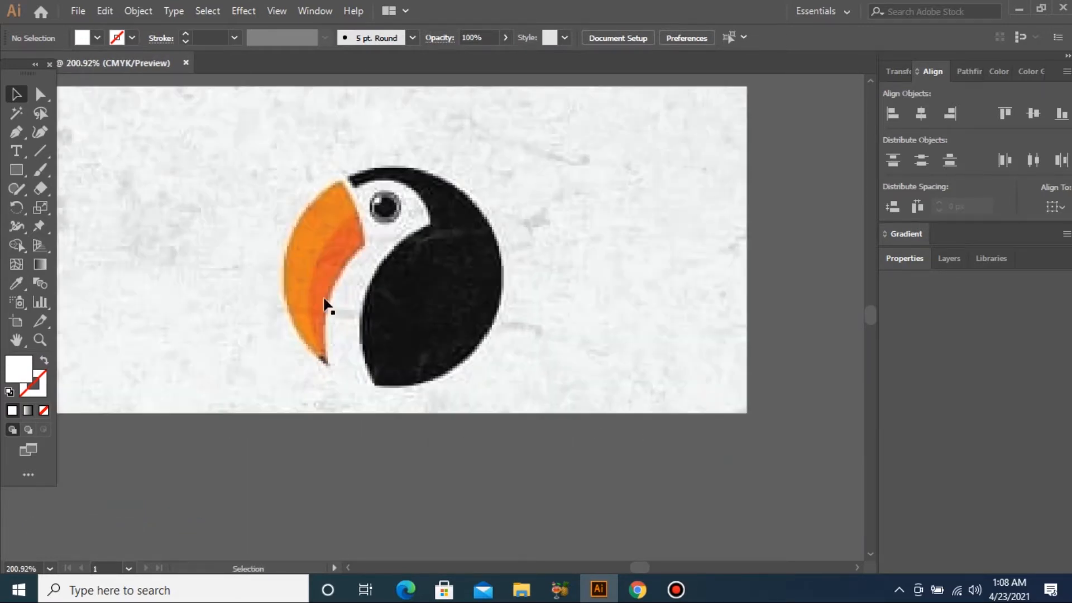
{"action": "left_click", "coordinate": [16, 170]}
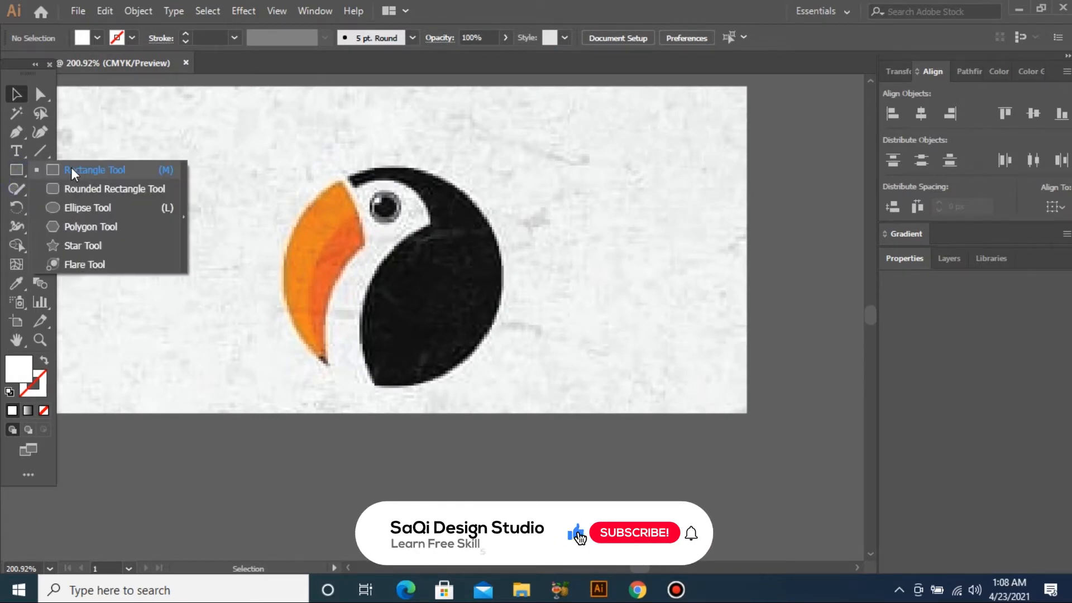
{"action": "left_click", "coordinate": [86, 207]}
{"action": "left_click_drag", "start_coordinate": [294, 163], "coordinate": [524, 381]}
{"action": "key", "text": "v"}
{"action": "left_click_drag", "start_coordinate": [408, 273], "coordinate": [395, 275]}
Give the circle no fill and set its stroke colour to #1E0909.
{"action": "left_click", "coordinate": [44, 360]}
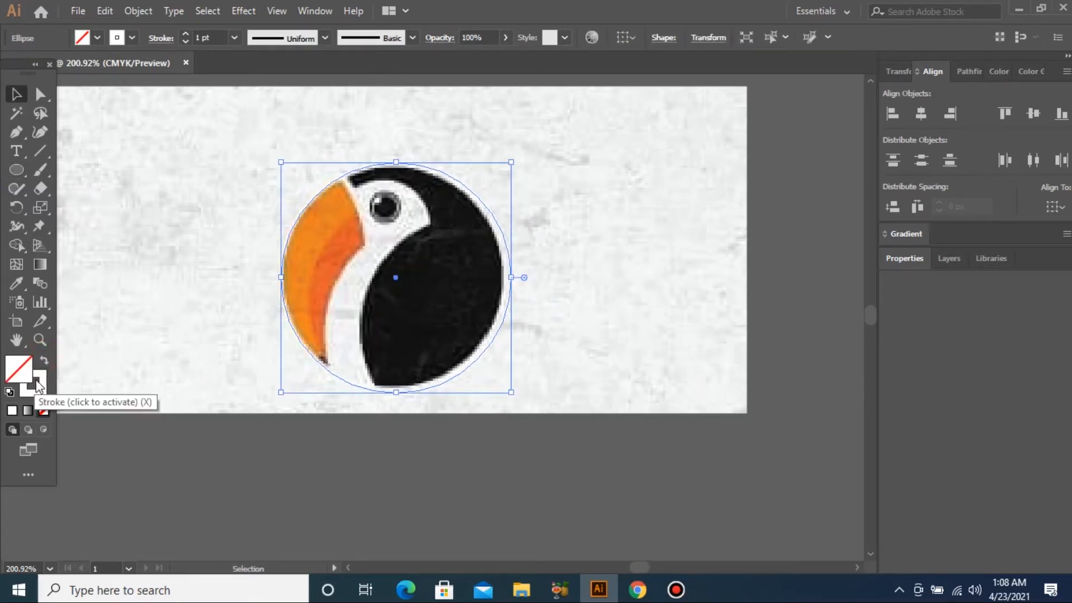
{"action": "double_click", "coordinate": [37, 385]}
{"action": "type", "text": "1e1e1e"}
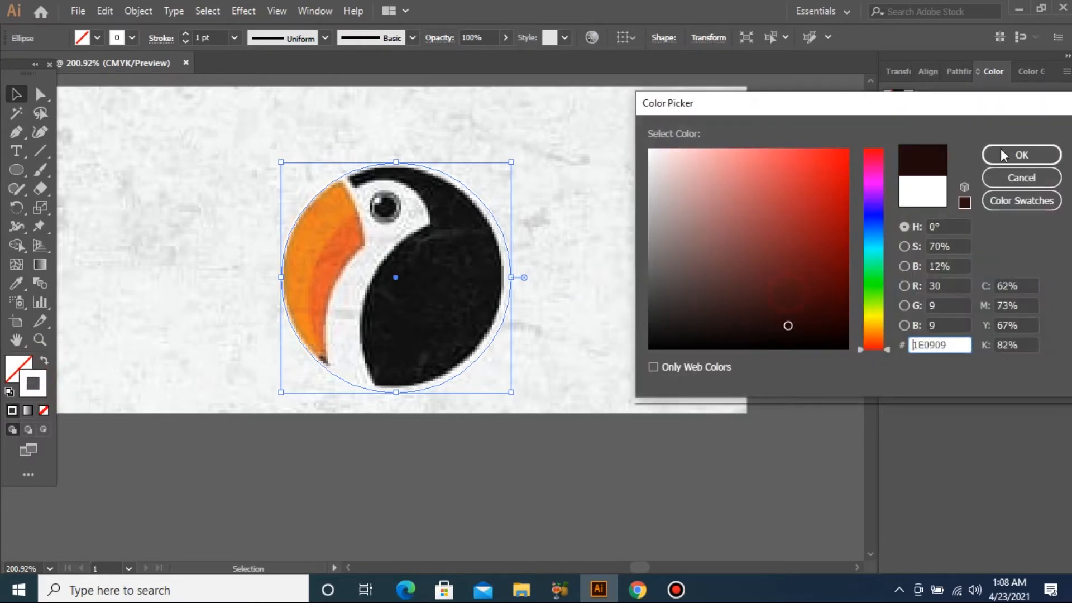
{"action": "left_click", "coordinate": [1014, 150]}
Shrink the circle slightly and nudge it into line with the toucan's round outline.
{"action": "left_click_drag", "start_coordinate": [509, 393], "coordinate": [500, 388]}
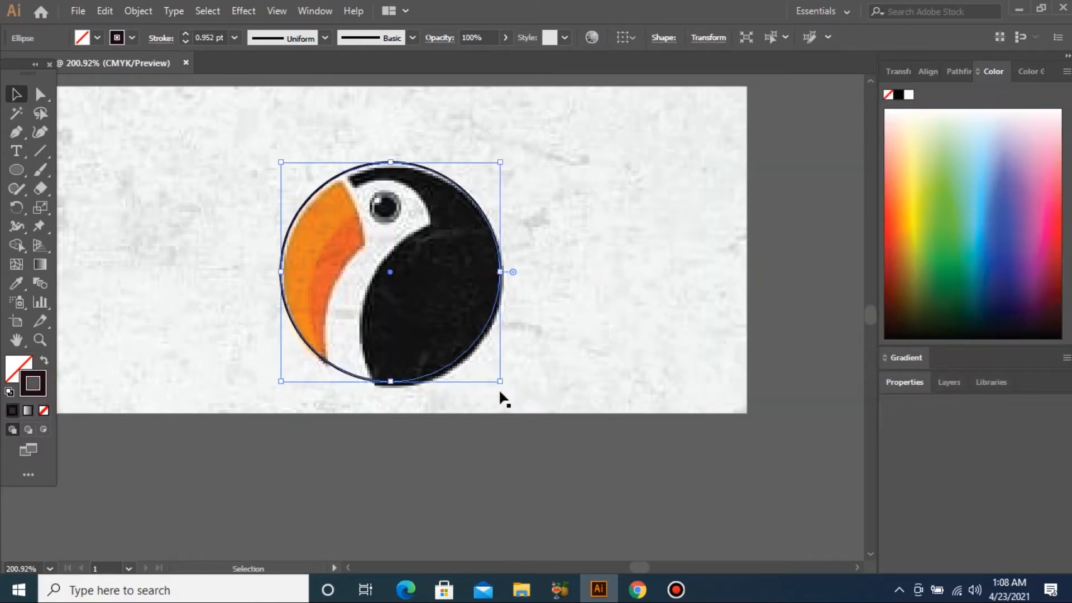
{"action": "key", "text": "Down"}
{"action": "key", "text": "Down"}
{"action": "key", "text": "Down"}
{"action": "key", "text": "Up"}
{"action": "key", "text": "Right"}
{"action": "key", "text": "Right"}
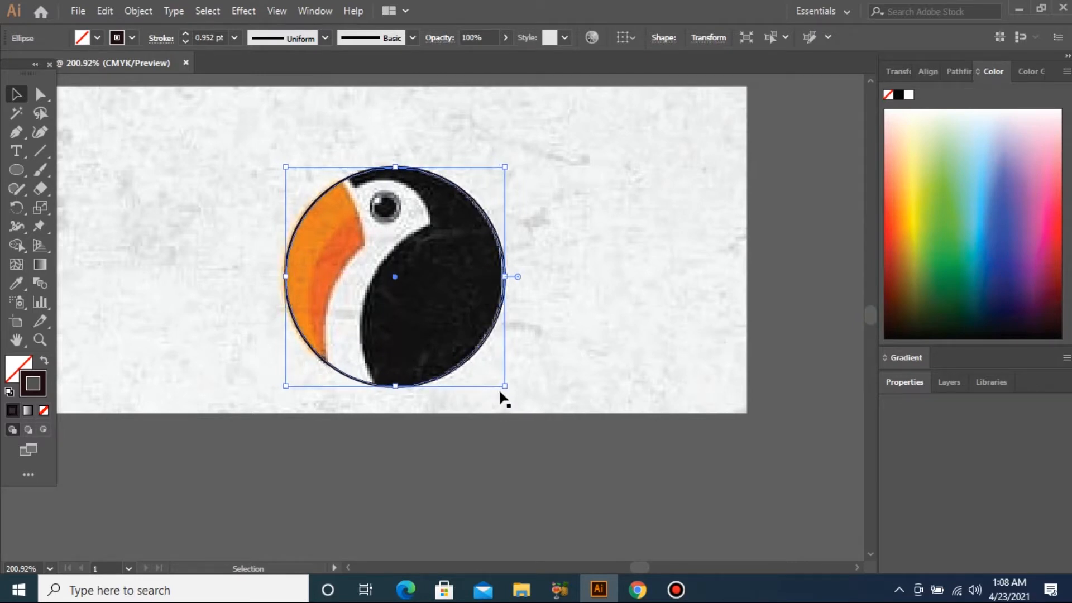
Place copies of the circle along the beak's two inner curves, the body's inner edge and both sides of the gap between beak and head.
{"action": "key", "text": "ctrl+space"}
{"action": "left_click_drag", "start_coordinate": [187, 141], "coordinate": [696, 462]}
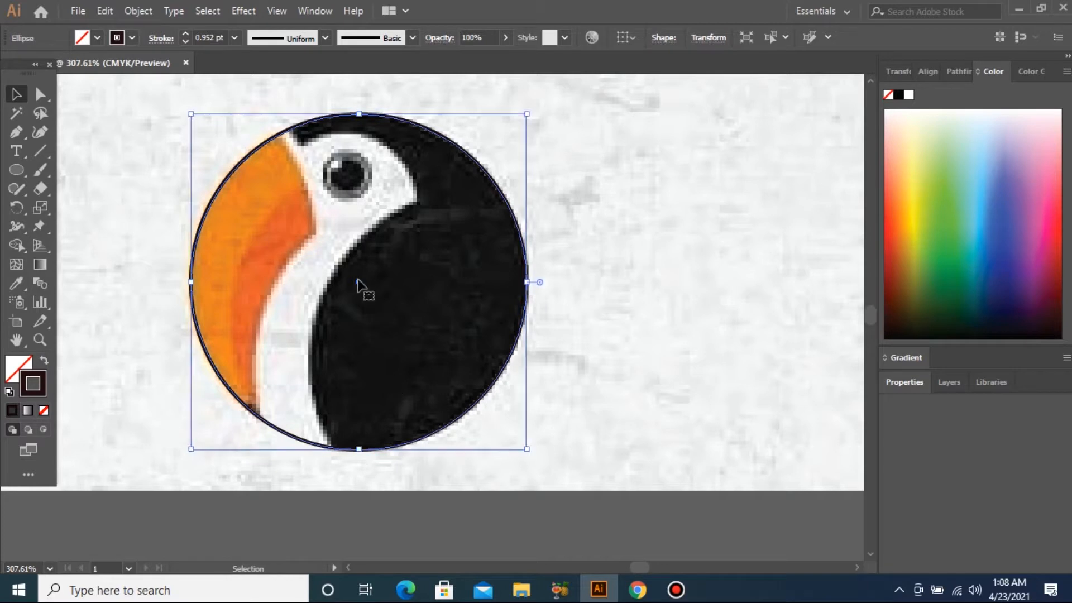
{"action": "left_click_drag", "start_coordinate": [358, 282], "coordinate": [402, 343]}
{"action": "key", "text": "ctrl+1"}
{"action": "left_click_drag", "start_coordinate": [170, 179], "coordinate": [631, 452]}
{"action": "left_click_drag", "start_coordinate": [484, 320], "coordinate": [339, 267]}
{"action": "left_click_drag", "start_coordinate": [220, 144], "coordinate": [693, 409]}
{"action": "left_click_drag", "start_coordinate": [223, 307], "coordinate": [240, 307]}
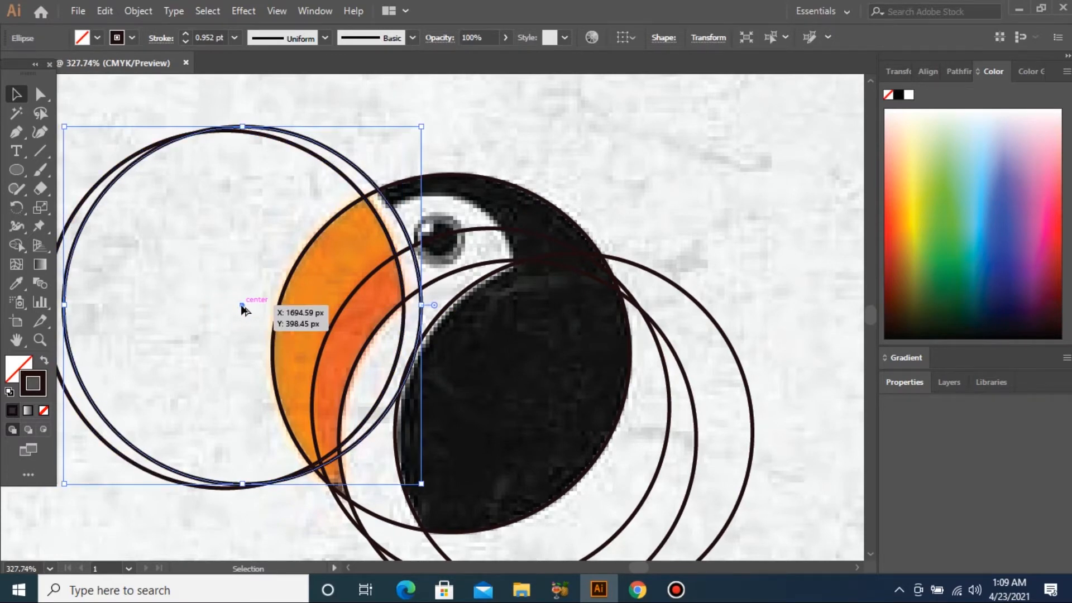
Scale down a circle copy and fit it to the curved upper edge of the toucan's white face.
{"action": "key", "text": "ctrl+minus"}
{"action": "key", "text": "ctrl+minus"}
{"action": "left_click_drag", "start_coordinate": [273, 177], "coordinate": [817, 470]}
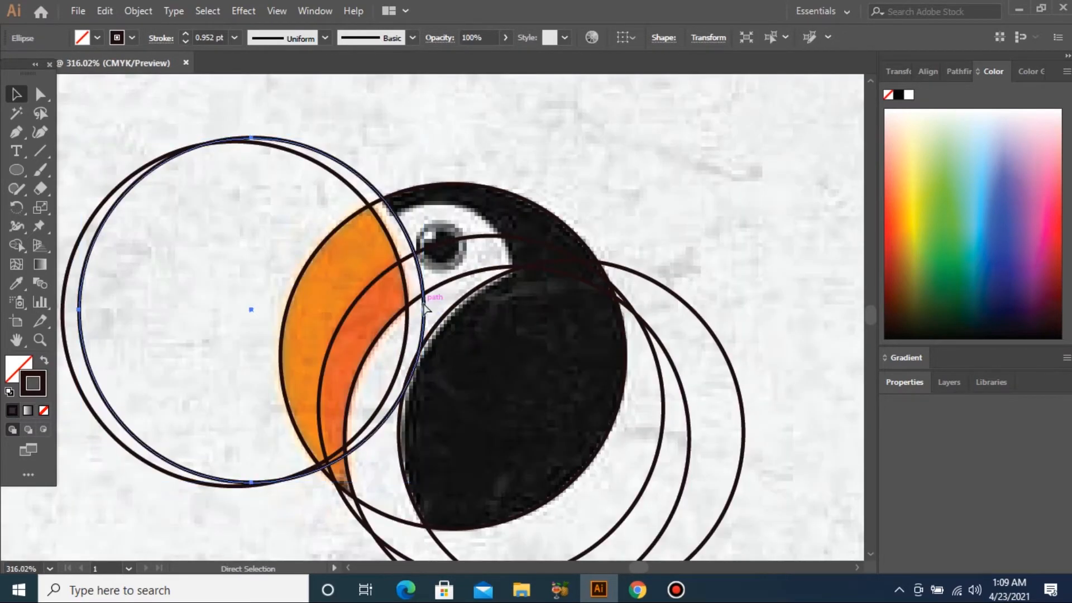
{"action": "key", "text": "v"}
{"action": "mouse_move", "coordinate": [384, 212]}
{"action": "left_mouse_down"}
{"action": "mouse_move", "coordinate": [300, 263]}
{"action": "mouse_move", "coordinate": [326, 235]}
{"action": "left_mouse_up"}
{"action": "left_click_drag", "start_coordinate": [249, 308], "coordinate": [439, 278]}
{"action": "left_click_drag", "start_coordinate": [210, 143], "coordinate": [663, 448]}
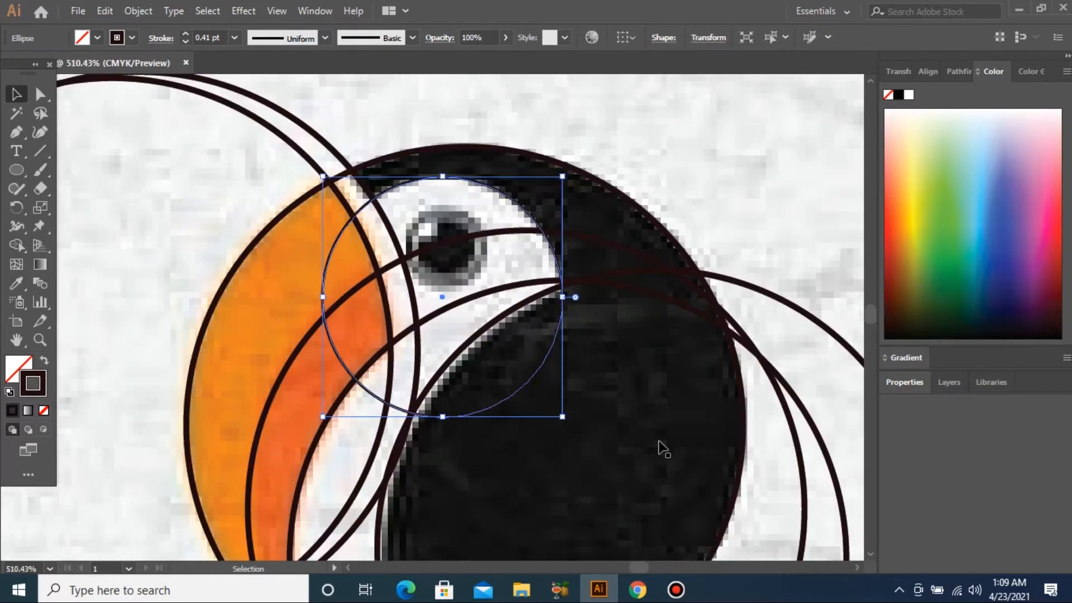
Duplicate the face circle in place, shrink the copy to fit around the eye, and hide it.
{"action": "key", "text": "ctrl+minus"}
{"action": "key", "text": "ctrl+minus"}
{"action": "key", "text": "ctrl+minus"}
{"action": "key", "text": "ctrl+minus"}
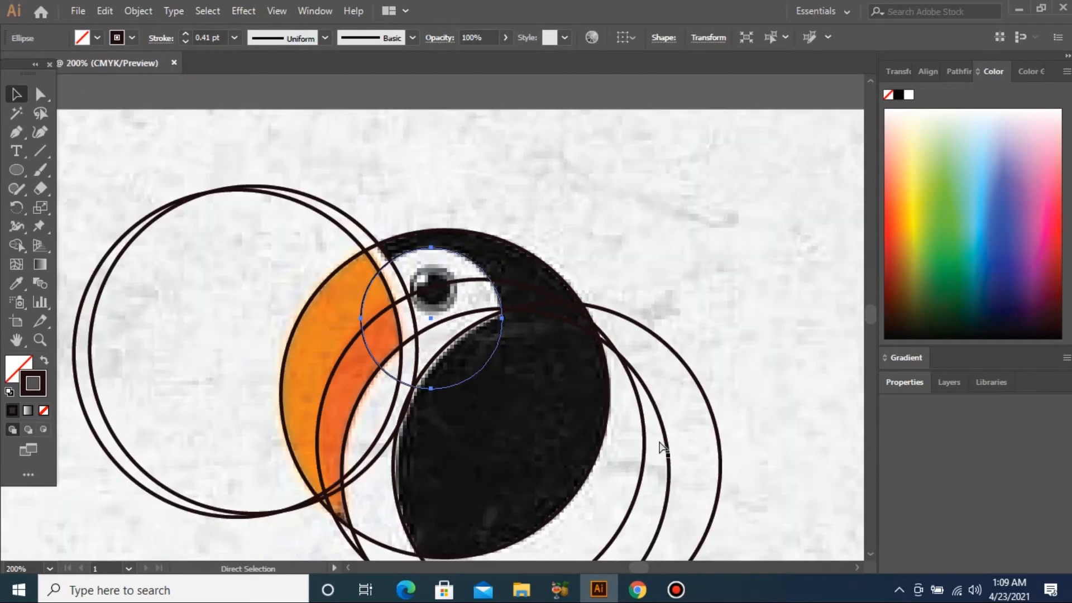
{"action": "left_click_drag", "start_coordinate": [217, 255], "coordinate": [603, 522]}
{"action": "key", "text": "ctrl+c"}
{"action": "key", "text": "ctrl+f"}
{"action": "mouse_move", "coordinate": [504, 249]}
{"action": "left_mouse_down"}
{"action": "mouse_move", "coordinate": [456, 202]}
{"action": "mouse_move", "coordinate": [439, 157]}
{"action": "left_mouse_up"}
{"action": "left_click_drag", "start_coordinate": [316, 128], "coordinate": [605, 247]}
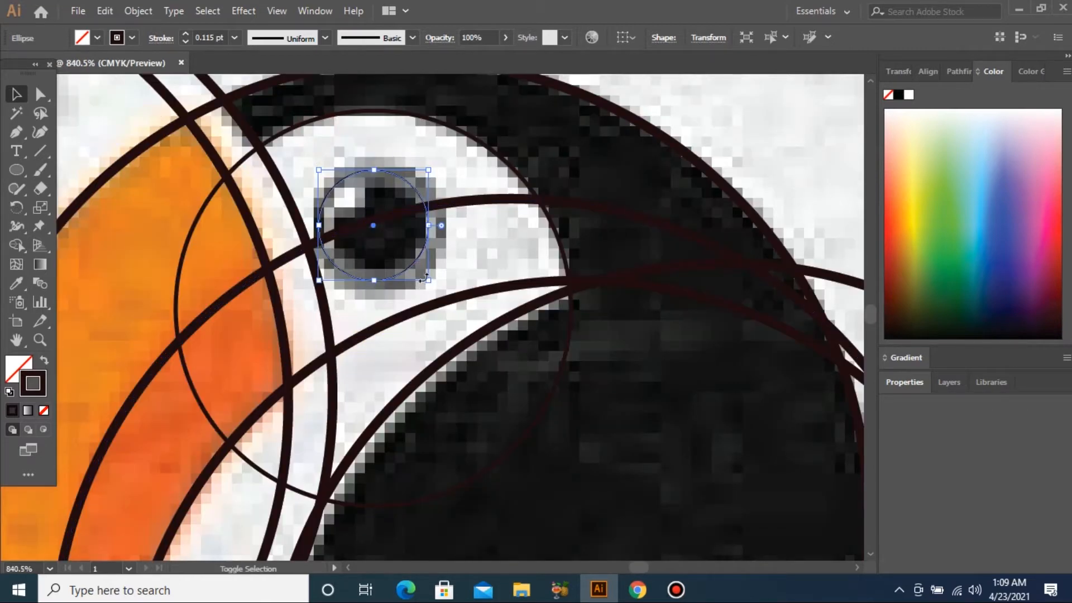
{"action": "left_click_drag", "start_coordinate": [431, 280], "coordinate": [443, 293]}
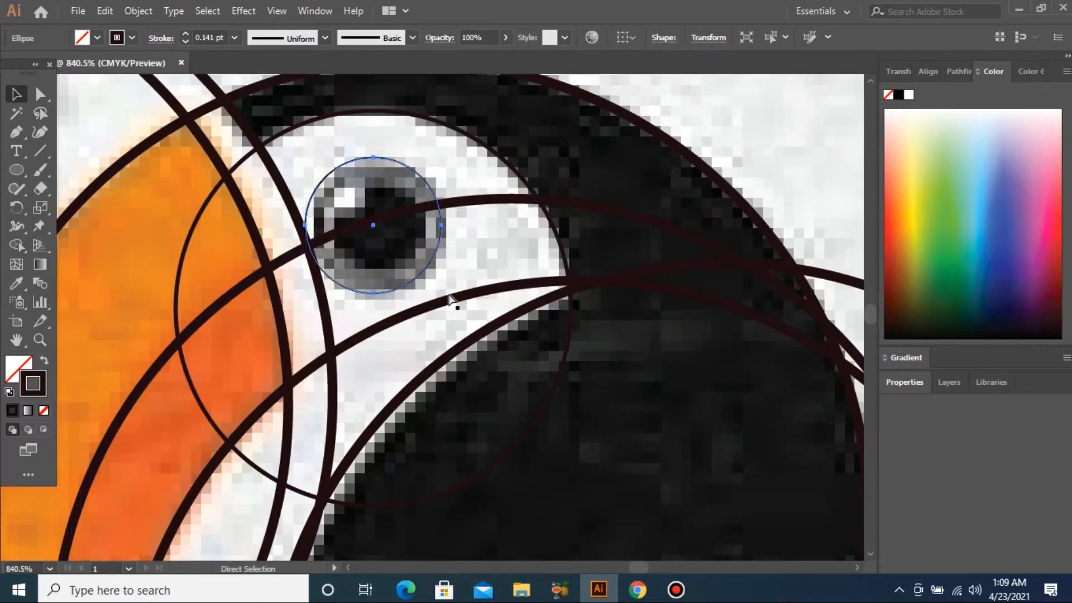
{"action": "key", "text": "ctrl+3"}
Move the toucan reference image away from the circles to the empty area beside them.
{"action": "key", "text": "ctrl+minus"}
{"action": "key", "text": "ctrl+minus"}
{"action": "key", "text": "ctrl+minus"}
{"action": "key", "text": "ctrl+minus"}
{"action": "key", "text": "ctrl+minus"}
{"action": "left_click_drag", "start_coordinate": [156, 200], "coordinate": [647, 531]}
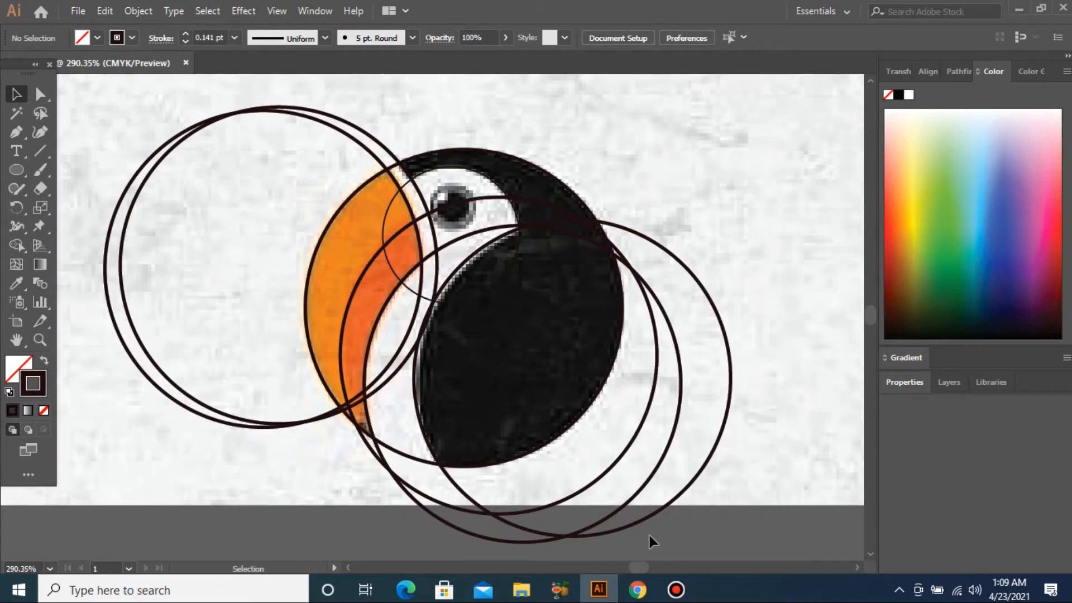
{"action": "key", "text": "ctrl+minus"}
{"action": "key", "text": "ctrl+minus"}
{"action": "key", "text": "ctrl+minus"}
{"action": "key", "text": "ctrl+minus"}
{"action": "key", "text": "ctrl+minus"}
{"action": "left_click_drag", "start_coordinate": [500, 349], "coordinate": [722, 314]}
{"action": "left_click_drag", "start_coordinate": [582, 378], "coordinate": [583, 379]}
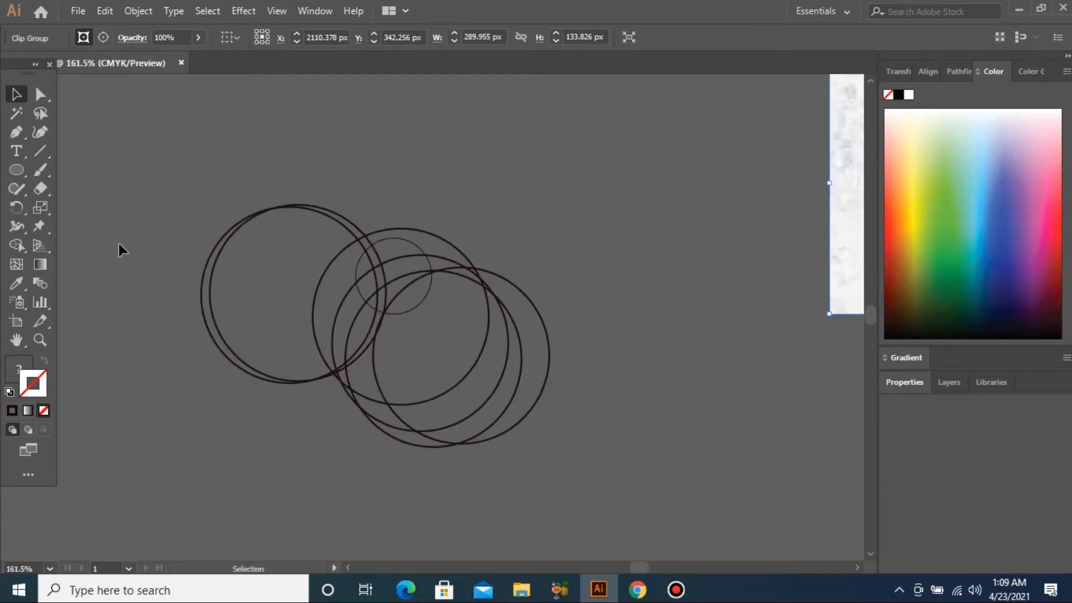
{"action": "left_click_drag", "start_coordinate": [661, 447], "coordinate": [661, 448]}
Select all the circles and merge the face and neck regions with the Shape Builder tool.
{"action": "left_click_drag", "start_coordinate": [182, 239], "coordinate": [641, 356]}
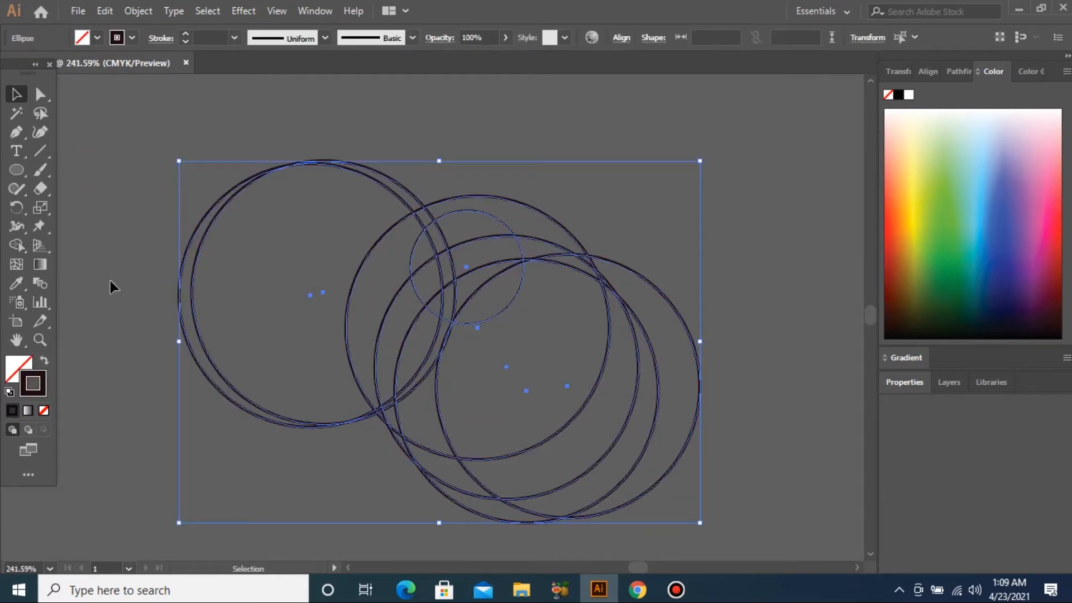
{"action": "left_click_drag", "start_coordinate": [20, 250], "coordinate": [62, 240]}
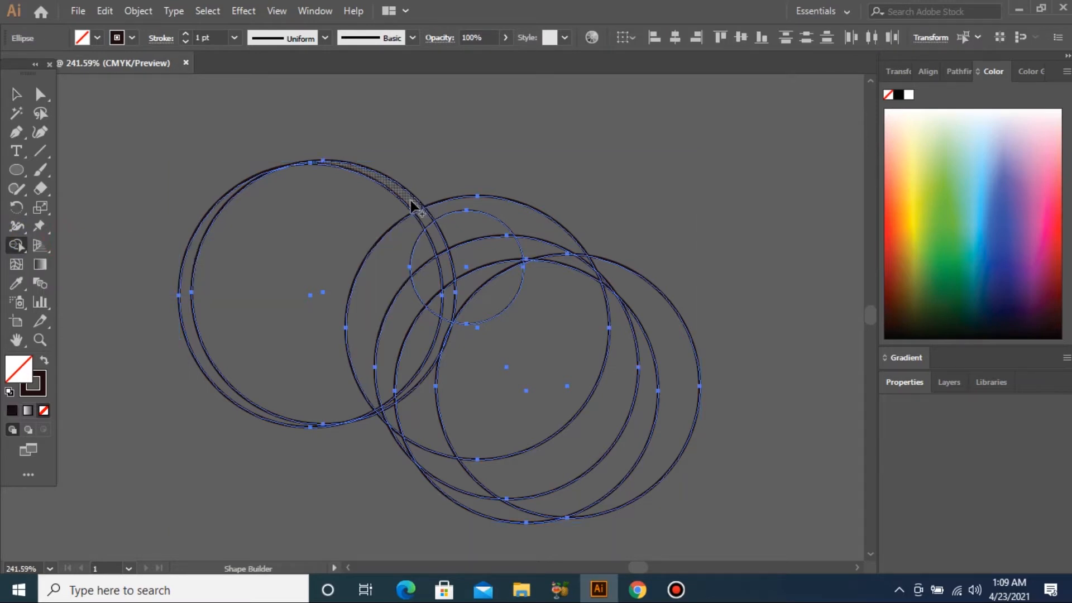
{"action": "mouse_move", "coordinate": [484, 261]}
{"action": "left_mouse_down"}
{"action": "mouse_move", "coordinate": [447, 272]}
{"action": "mouse_move", "coordinate": [446, 330]}
{"action": "left_mouse_up"}
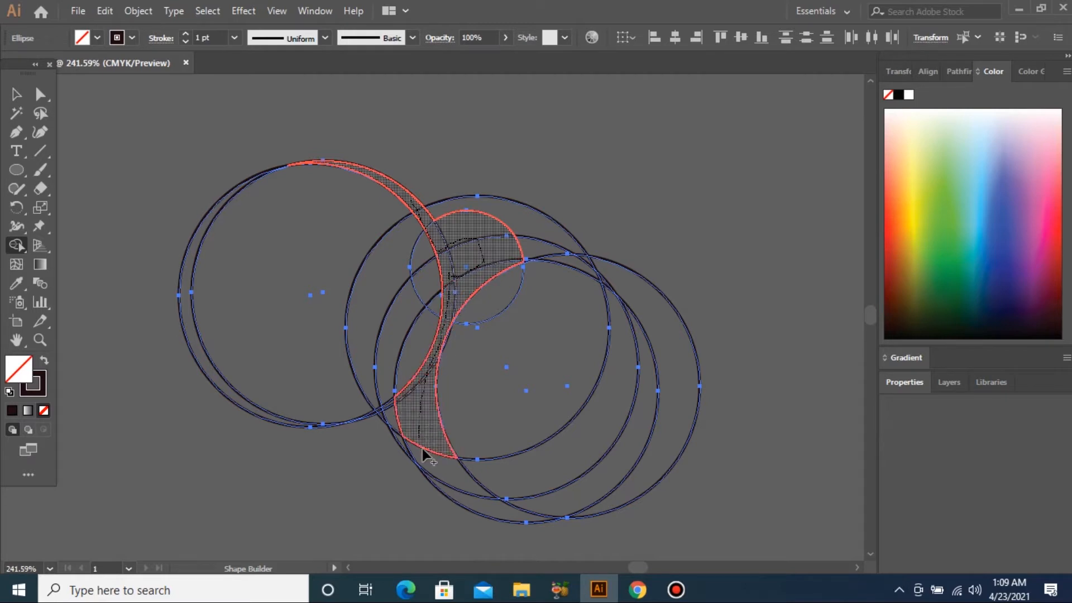
{"action": "left_click_drag", "start_coordinate": [428, 455], "coordinate": [427, 452]}
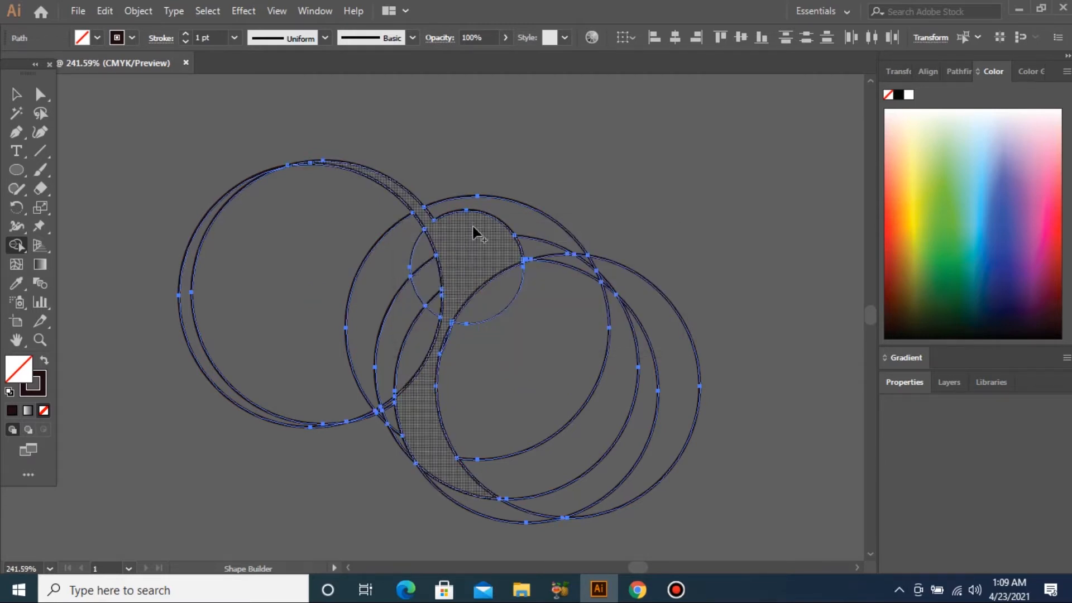
Merge the outer and inner beak regions, including the small area at the beak's tip, with the Shape Builder tool.
{"action": "left_click", "coordinate": [420, 257]}
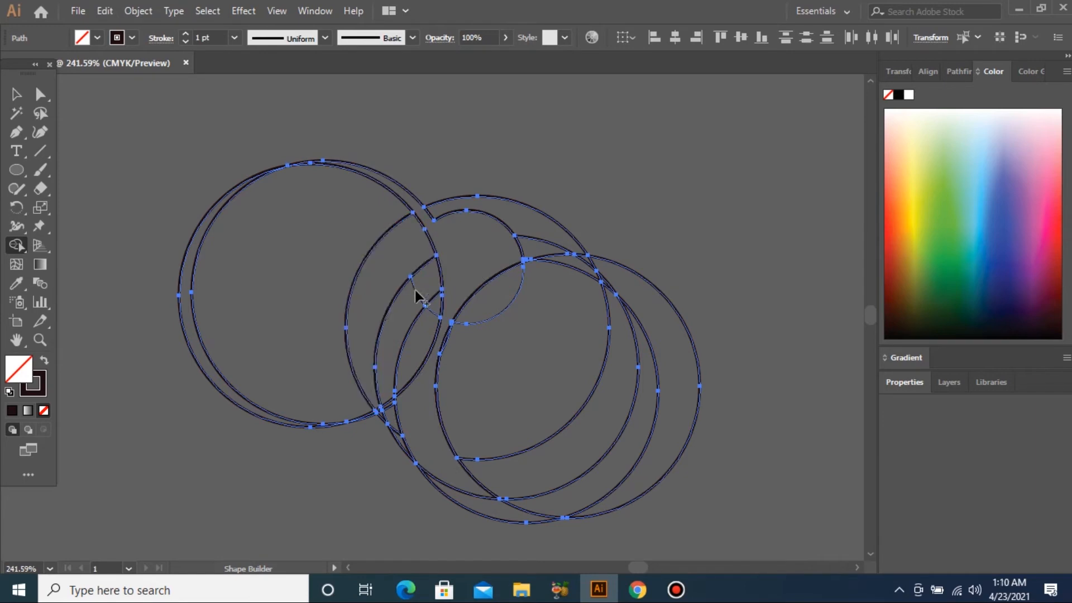
{"action": "left_click_drag", "start_coordinate": [427, 284], "coordinate": [378, 407]}
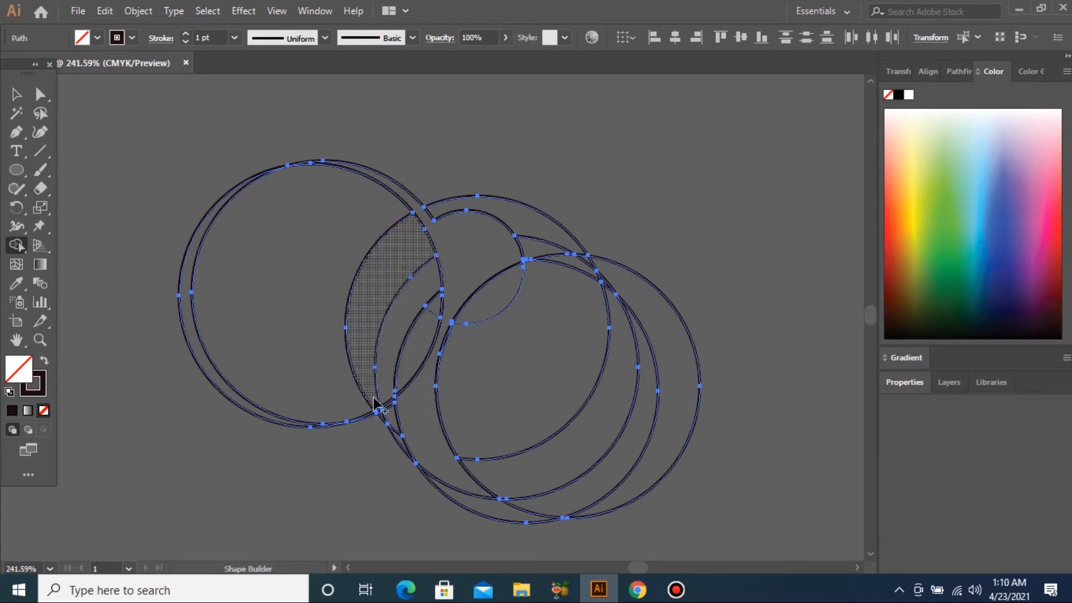
{"action": "left_click_drag", "start_coordinate": [307, 350], "coordinate": [527, 465]}
{"action": "left_click_drag", "start_coordinate": [314, 282], "coordinate": [333, 347]}
{"action": "left_click", "coordinate": [282, 331]}
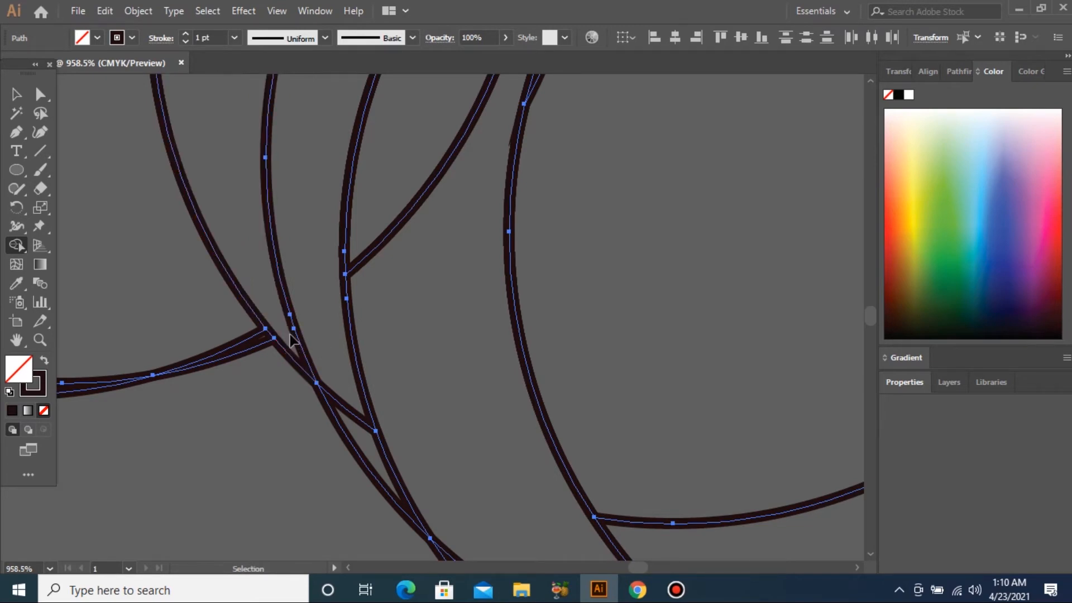
Merge the remaining strip between the beak and the body into the face-and-neck shape.
{"action": "scroll", "coordinate": [290, 333], "scroll_direction": "down", "scroll_amount": 3}
{"action": "scroll", "coordinate": [289, 333], "scroll_direction": "down", "scroll_amount": 5}
{"action": "scroll", "coordinate": [463, 302], "scroll_direction": "up", "scroll_amount": 4}
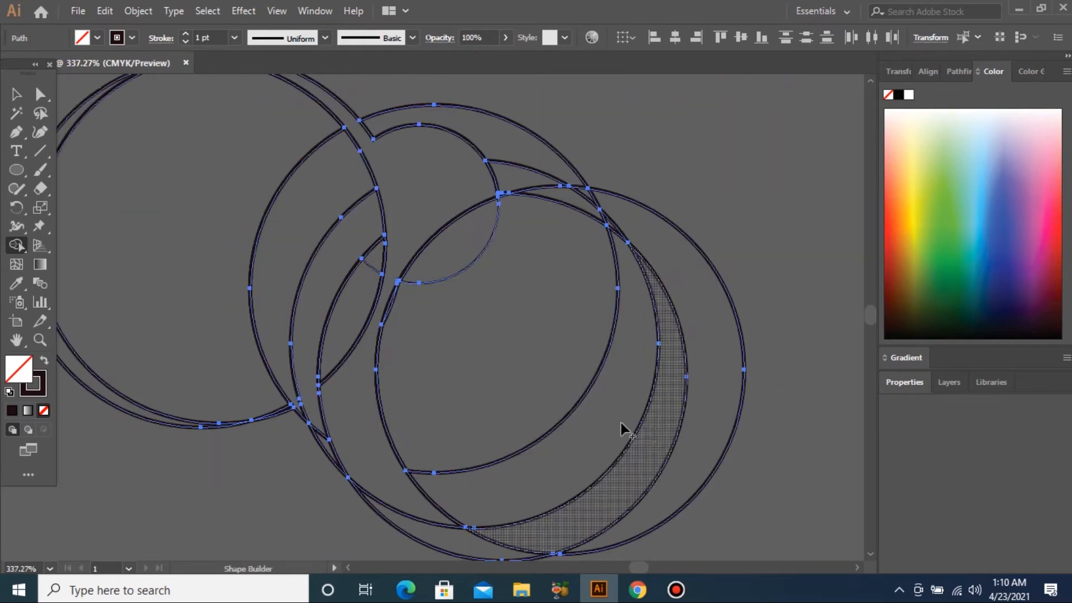
{"action": "mouse_move", "coordinate": [383, 267]}
{"action": "left_mouse_down"}
{"action": "mouse_move", "coordinate": [386, 253]}
{"action": "mouse_move", "coordinate": [367, 305]}
{"action": "left_mouse_up"}
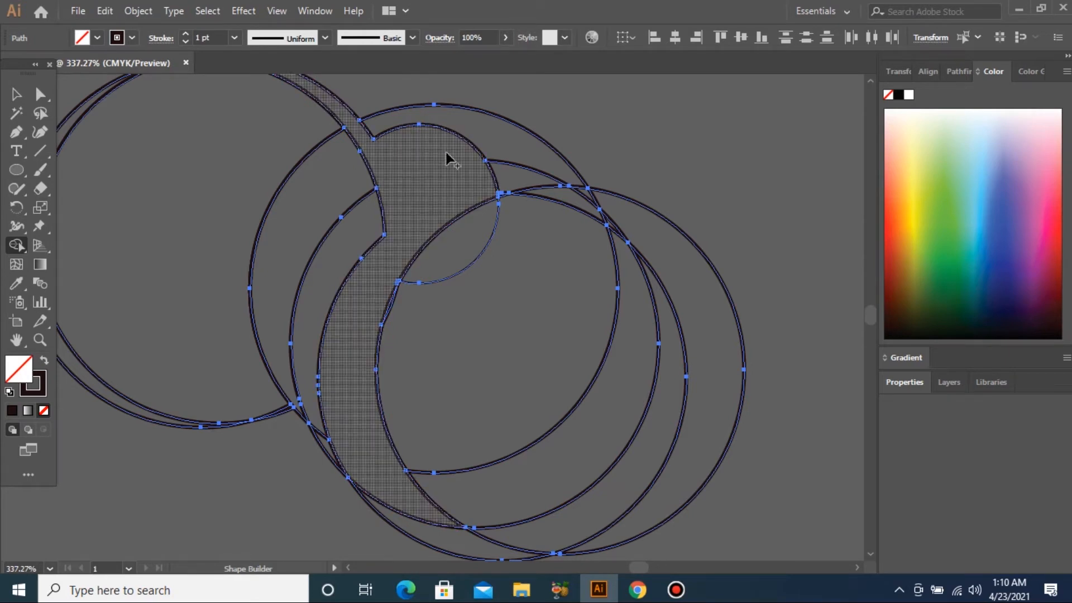
Delete the surplus circle pieces and the face-and-neck shape, keeping only the beak and body outlines.
{"action": "scroll", "coordinate": [437, 183], "scroll_direction": "down", "scroll_amount": 4}
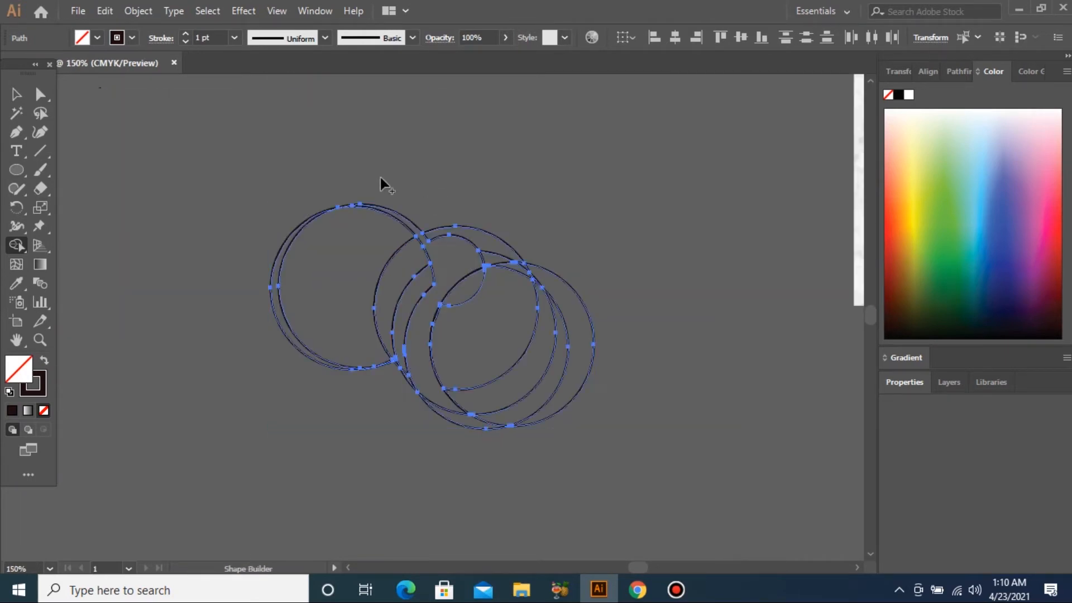
{"action": "left_click", "coordinate": [12, 98]}
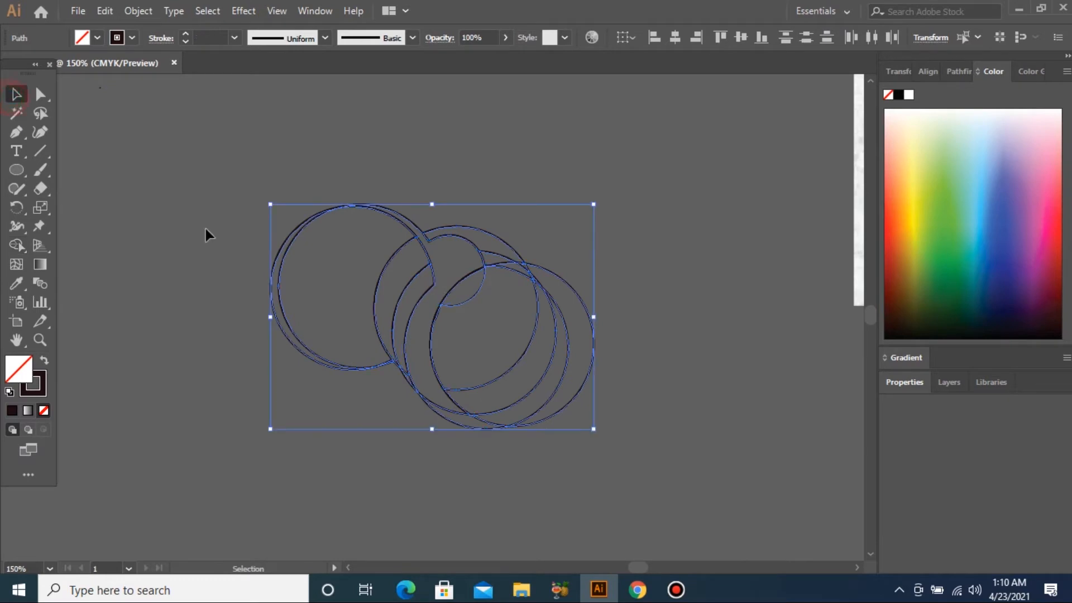
{"action": "left_click", "coordinate": [322, 341]}
{"action": "key", "text": "Delete"}
{"action": "key", "text": "z"}
{"action": "left_click_drag", "start_coordinate": [697, 484], "coordinate": [698, 486]}
{"action": "left_click_drag", "start_coordinate": [579, 198], "coordinate": [547, 430]}
{"action": "key", "text": "Delete"}
{"action": "left_click_drag", "start_coordinate": [249, 196], "coordinate": [267, 197]}
{"action": "key", "text": "Delete"}
{"action": "left_click_drag", "start_coordinate": [435, 436], "coordinate": [483, 463]}
{"action": "key", "text": "Delete"}
{"action": "left_click_drag", "start_coordinate": [347, 434], "coordinate": [364, 438]}
{"action": "key", "text": "Delete"}
Swap fill and stroke on the beak shapes and on the body shapes to make them solid dark forms.
{"action": "key", "text": "z"}
{"action": "left_click_drag", "start_coordinate": [538, 441], "coordinate": [538, 442]}
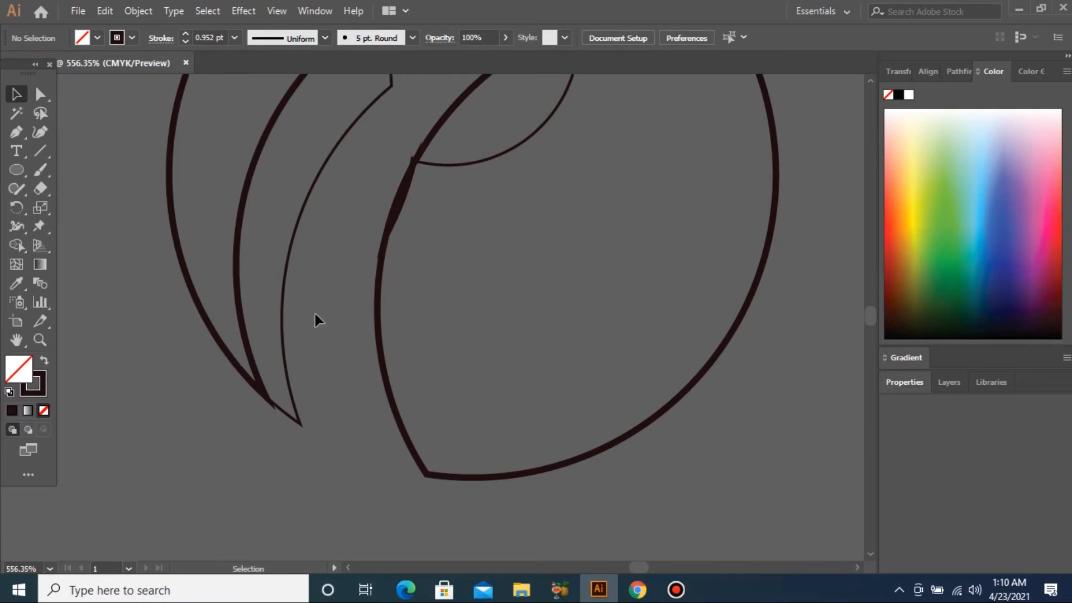
{"action": "left_click_drag", "start_coordinate": [246, 346], "coordinate": [182, 371]}
{"action": "key", "text": "ctrl+minus"}
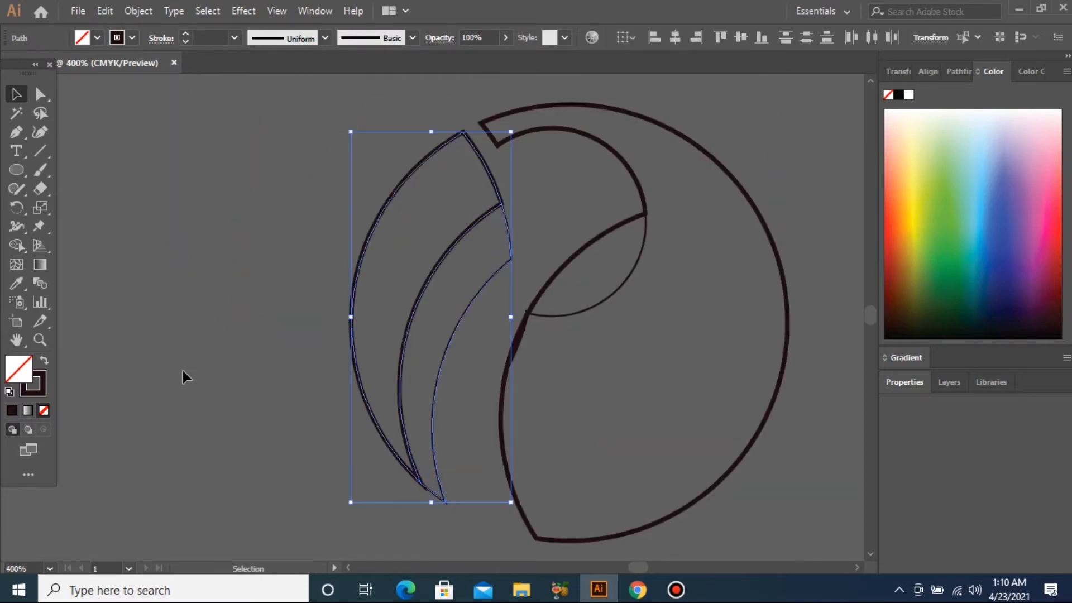
{"action": "left_click", "coordinate": [44, 360]}
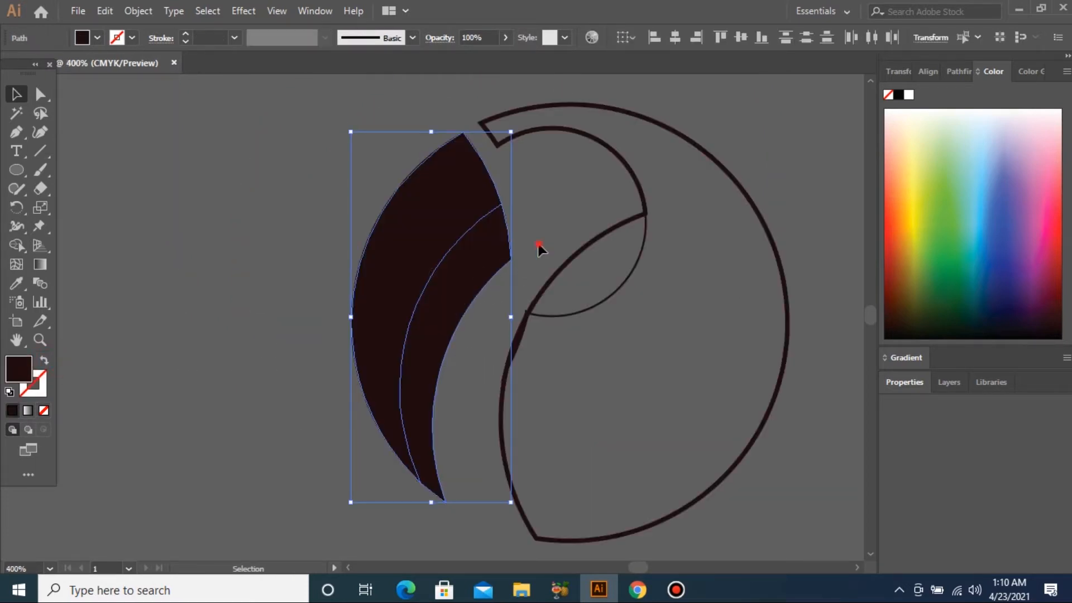
{"action": "left_click_drag", "start_coordinate": [539, 250], "coordinate": [616, 382]}
{"action": "left_click", "coordinate": [44, 360]}
Delete the stray slivers along the body's inner edge while keeping the main body shapes.
{"action": "left_click", "coordinate": [665, 6]}
{"action": "left_click", "coordinate": [504, 314]}
{"action": "key", "text": "ctrl+space"}
{"action": "left_click_drag", "start_coordinate": [309, 266], "coordinate": [644, 409]}
{"action": "left_click_drag", "start_coordinate": [479, 290], "coordinate": [569, 379]}
{"action": "left_click", "coordinate": [633, 250], "text": "shift"}
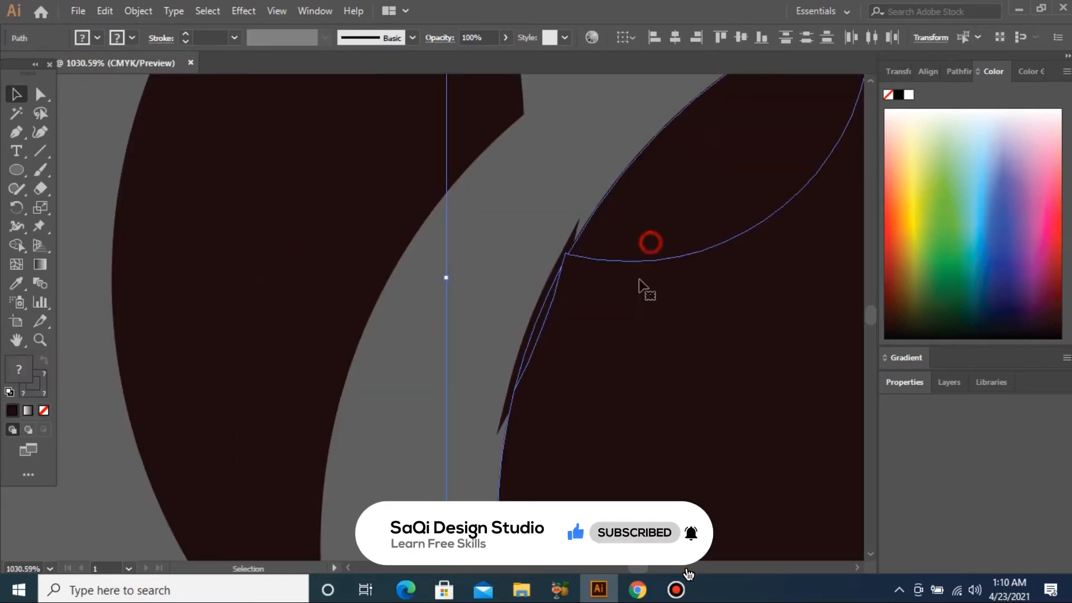
{"action": "left_click", "coordinate": [645, 359], "text": "shift"}
{"action": "key", "text": "Delete"}
Draw a small closed patch with the Pen tool against the uneven spot on the body's inner edge.
{"action": "key", "text": "ctrl+minus"}
{"action": "key", "text": "ctrl+minus"}
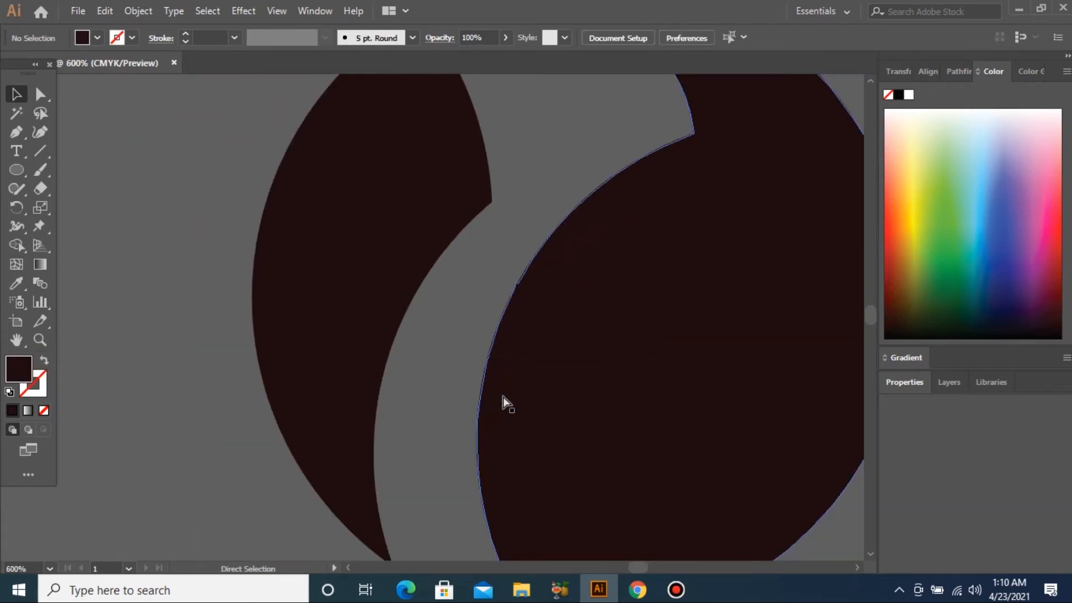
{"action": "key", "text": "ctrl+minus"}
{"action": "left_click_drag", "start_coordinate": [365, 289], "coordinate": [560, 312]}
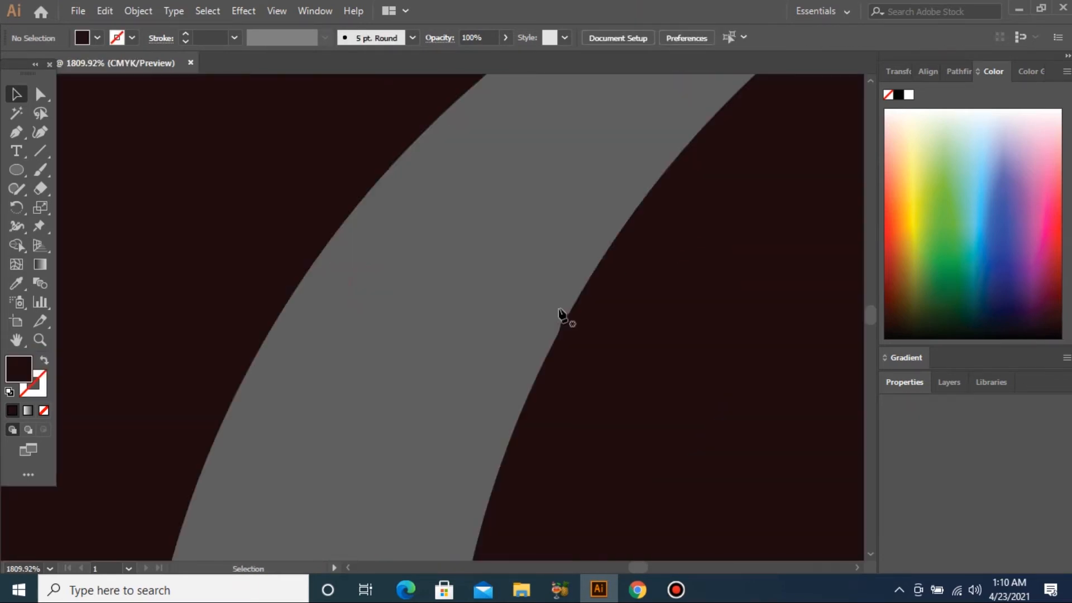
{"action": "key", "text": "p"}
{"action": "left_click", "coordinate": [584, 287]}
{"action": "left_click_drag", "start_coordinate": [556, 344], "coordinate": [540, 292]}
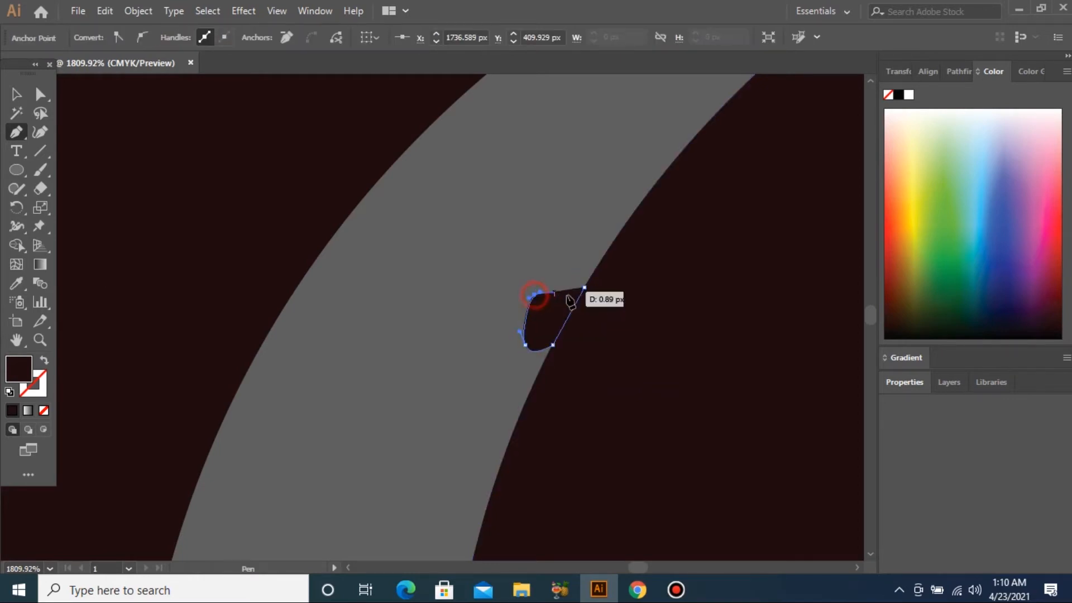
{"action": "left_click", "coordinate": [584, 287]}
{"action": "left_click", "coordinate": [584, 287]}
{"action": "key", "text": "v"}
Subtract the small patch from the body shape with Minus Front and expand the result to smooth the inner edge.
{"action": "left_click", "coordinate": [459, 253]}
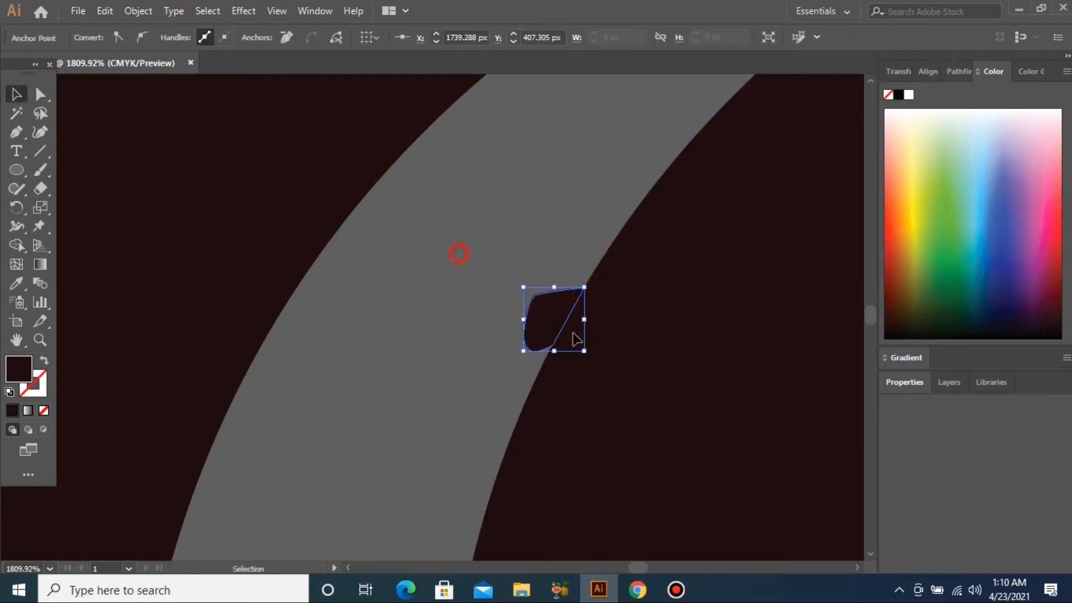
{"action": "left_click", "coordinate": [947, 71]}
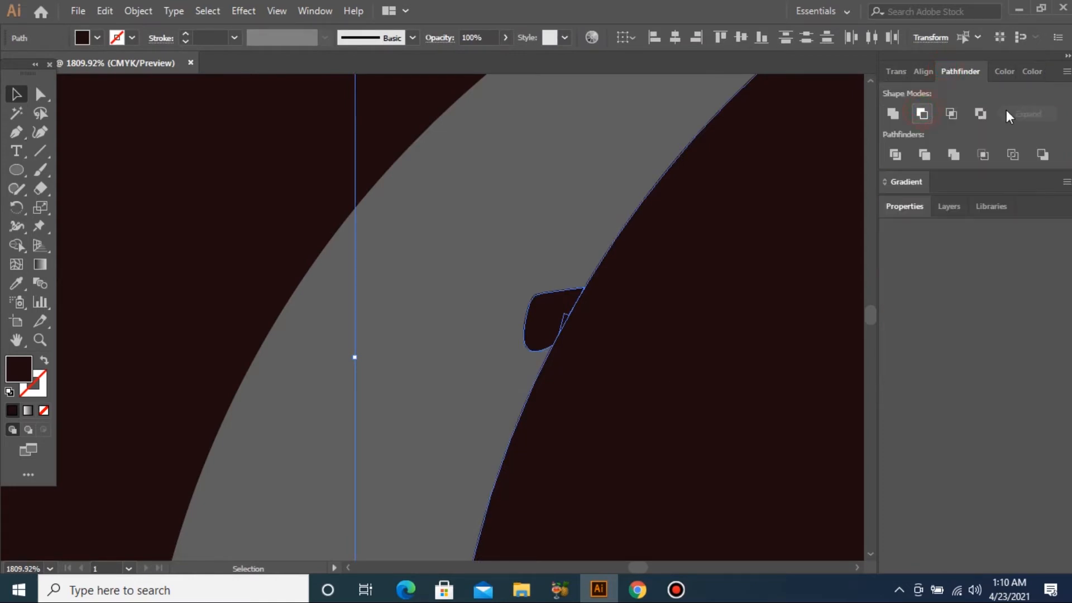
{"action": "left_click", "coordinate": [1027, 114]}
{"action": "left_click", "coordinate": [535, 243]}
{"action": "key", "text": "ctrl+0"}
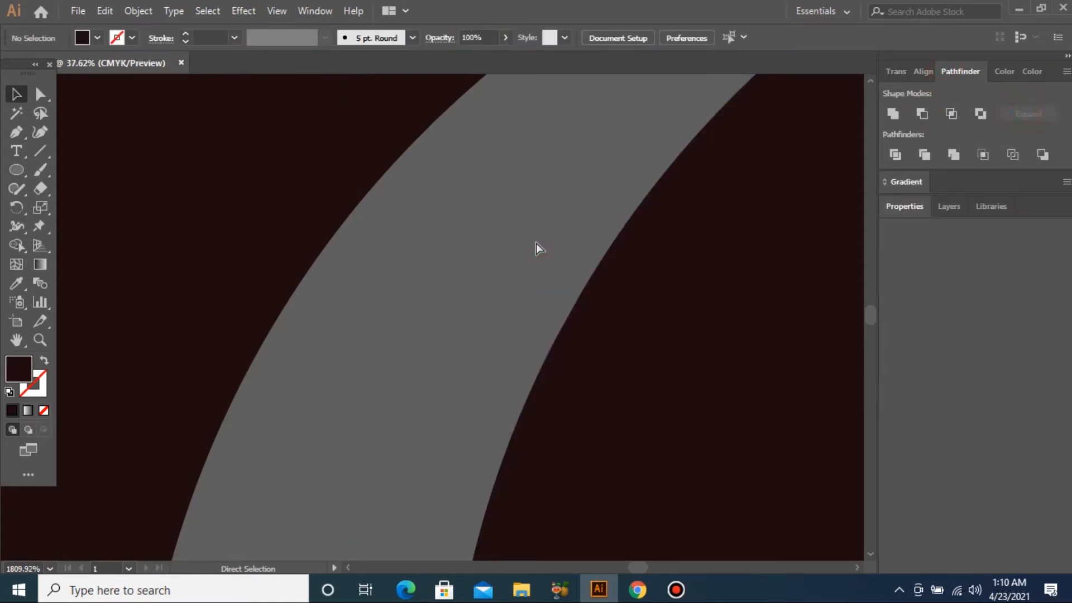
Place the two concentric eye circles in the open face area between the beak and the body.
{"action": "key", "text": "ctrl+minus"}
{"action": "key", "text": "ctrl+minus"}
{"action": "key", "text": "ctrl+minus"}
{"action": "key", "text": "ctrl+minus"}
{"action": "key", "text": "ctrl+minus"}
{"action": "key", "text": "ctrl+space"}
{"action": "left_click_drag", "start_coordinate": [521, 261], "coordinate": [587, 310]}
{"action": "scroll", "coordinate": [588, 310], "scroll_direction": "up", "scroll_amount": 3}
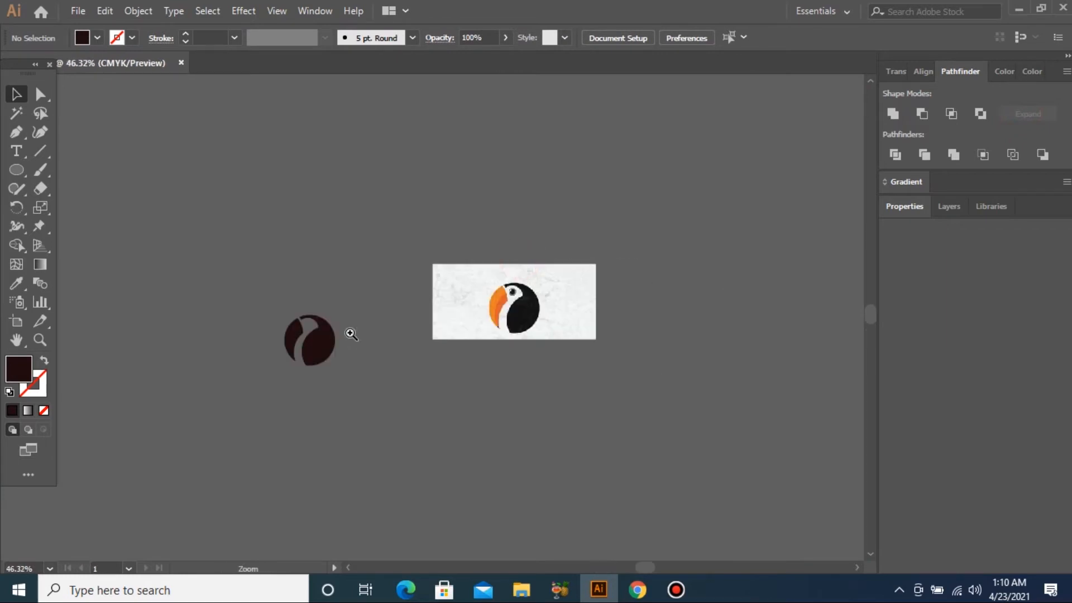
{"action": "left_click_drag", "start_coordinate": [447, 411], "coordinate": [447, 411]}
{"action": "left_click_drag", "start_coordinate": [210, 175], "coordinate": [553, 414]}
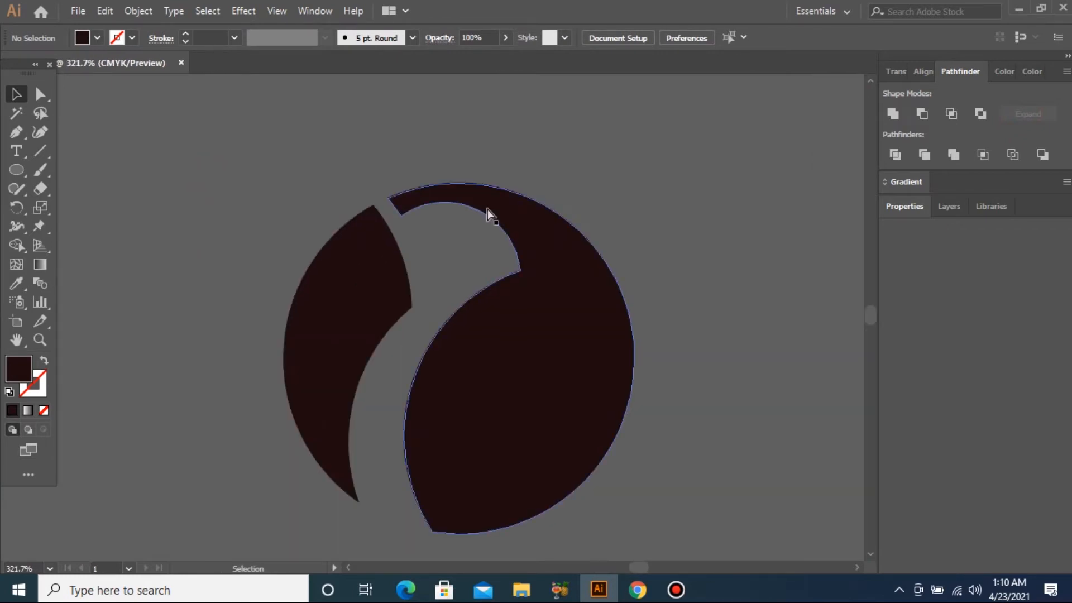
{"action": "key", "text": "ctrl+f"}
{"action": "left_click_drag", "start_coordinate": [377, 182], "coordinate": [567, 330]}
{"action": "left_click_drag", "start_coordinate": [454, 370], "coordinate": [428, 377]}
{"action": "left_click_drag", "start_coordinate": [208, 192], "coordinate": [581, 397]}
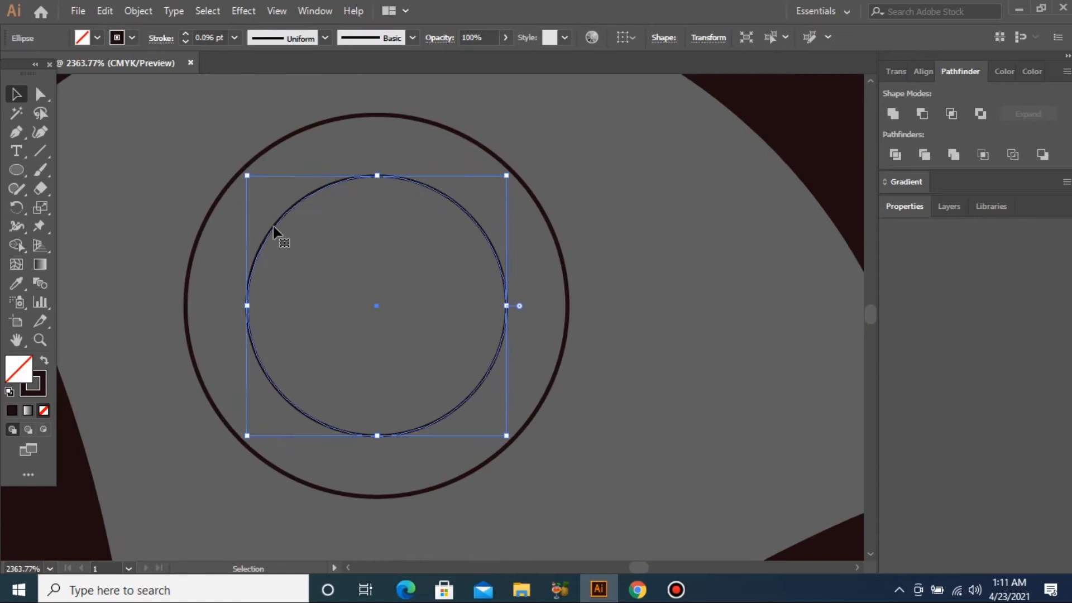
Make the inner eye circle a solid dark fill and draw a closed four-sided shape over its upper-left part.
{"action": "left_click", "coordinate": [42, 360]}
{"action": "left_click", "coordinate": [206, 282]}
{"action": "key", "text": "p"}
{"action": "left_click", "coordinate": [17, 134]}
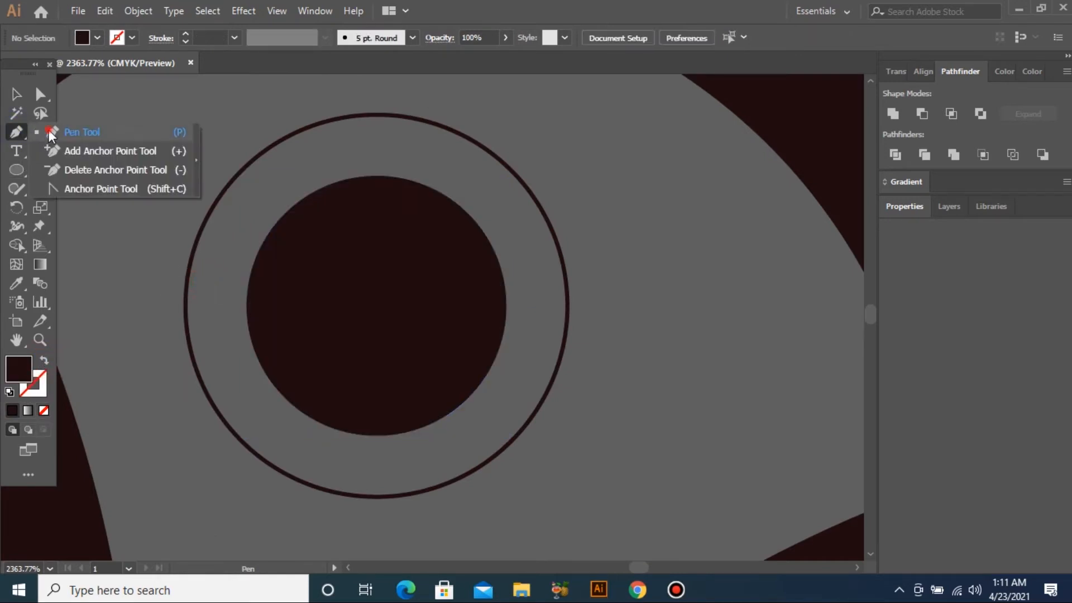
{"action": "left_click", "coordinate": [50, 129]}
{"action": "left_click", "coordinate": [324, 162]}
{"action": "left_click", "coordinate": [342, 274]}
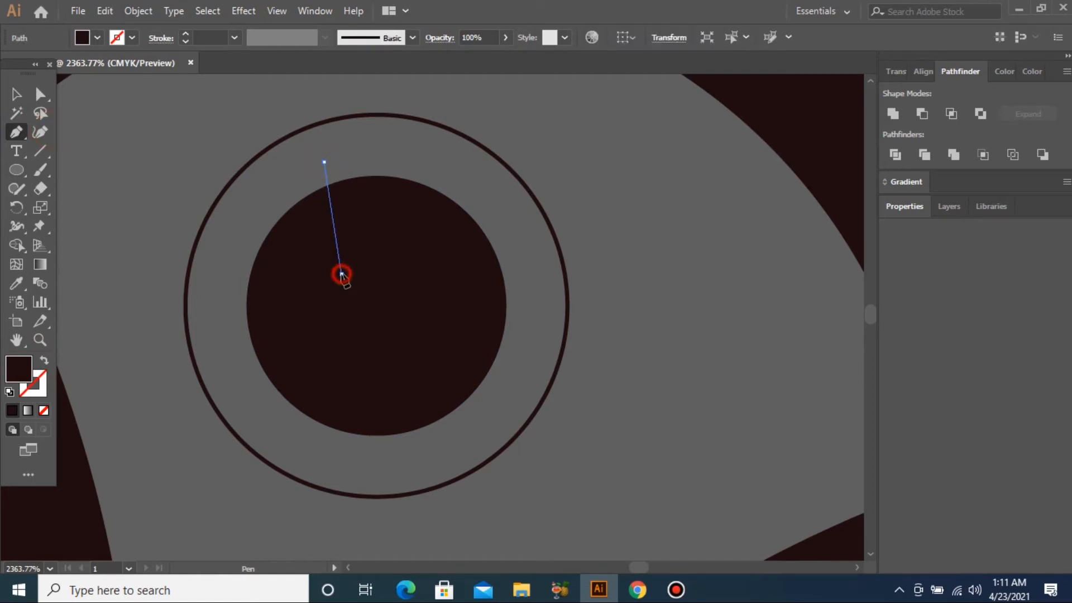
{"action": "left_click", "coordinate": [207, 334]}
{"action": "left_click", "coordinate": [247, 174]}
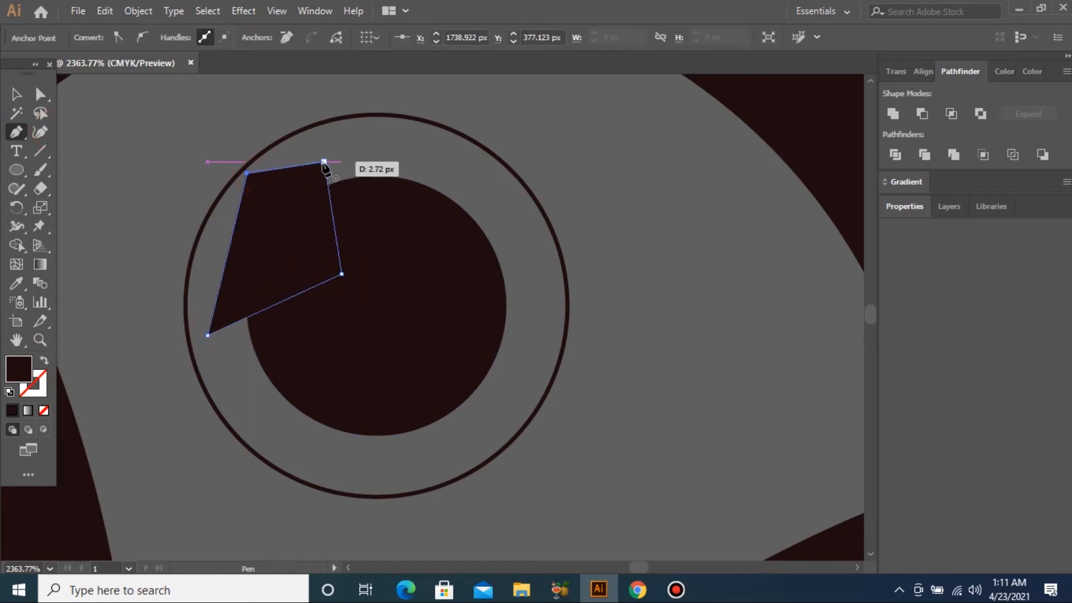
{"action": "left_click", "coordinate": [324, 163]}
Subtract the four-sided shape from the solid inner eye circle and expand the result to cut a highlight notch.
{"action": "key", "text": "v"}
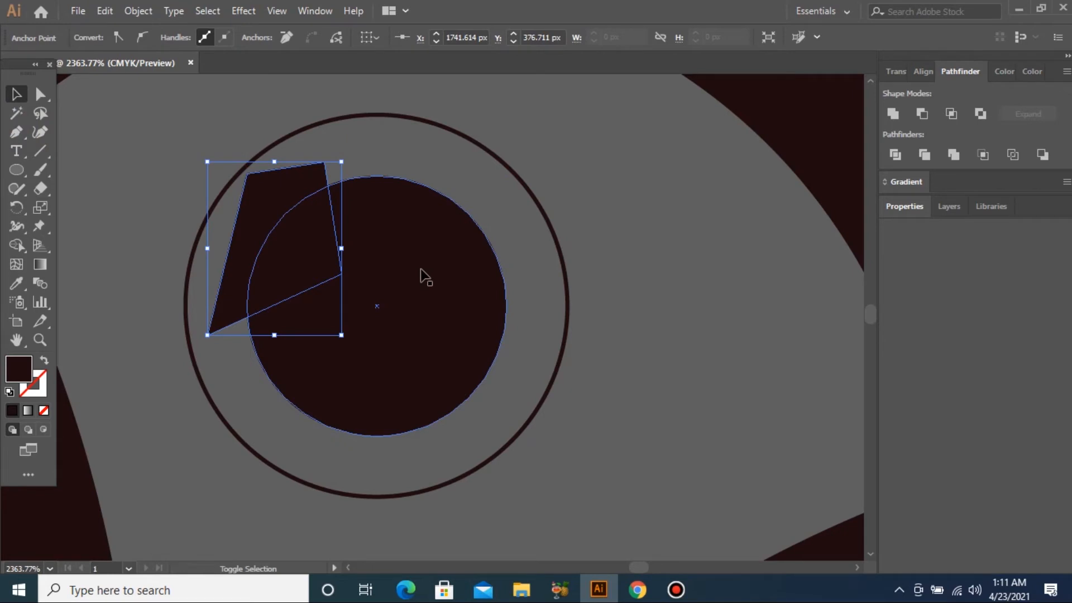
{"action": "left_click", "coordinate": [423, 273], "text": "shift"}
{"action": "left_click", "coordinate": [922, 114]}
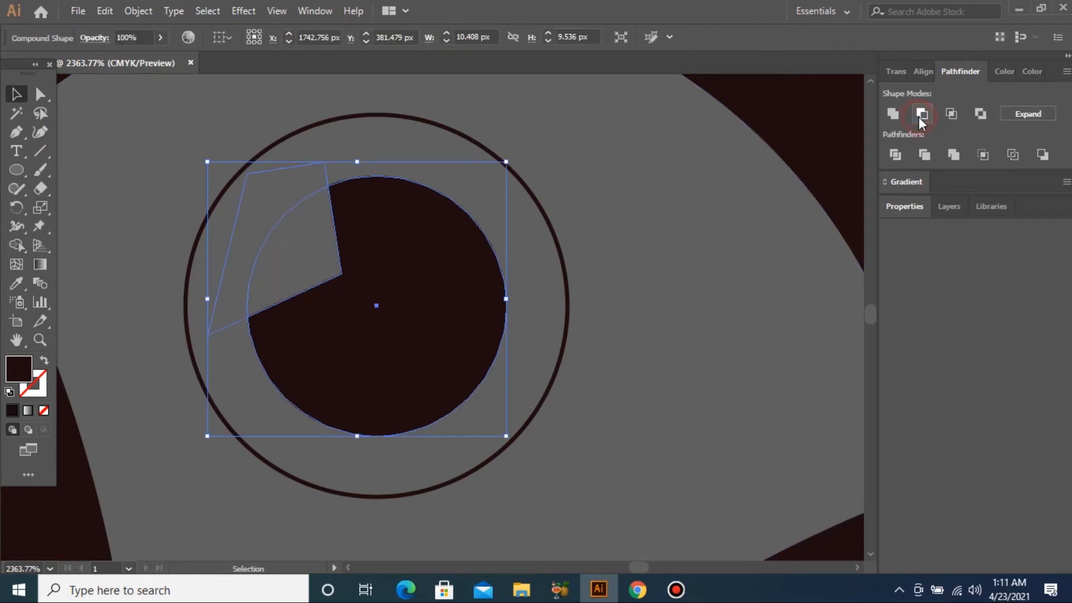
{"action": "left_click", "coordinate": [1028, 113]}
Try a 3 pt stroke on the outer eye ring.
{"action": "left_click_drag", "start_coordinate": [524, 222], "coordinate": [495, 246]}
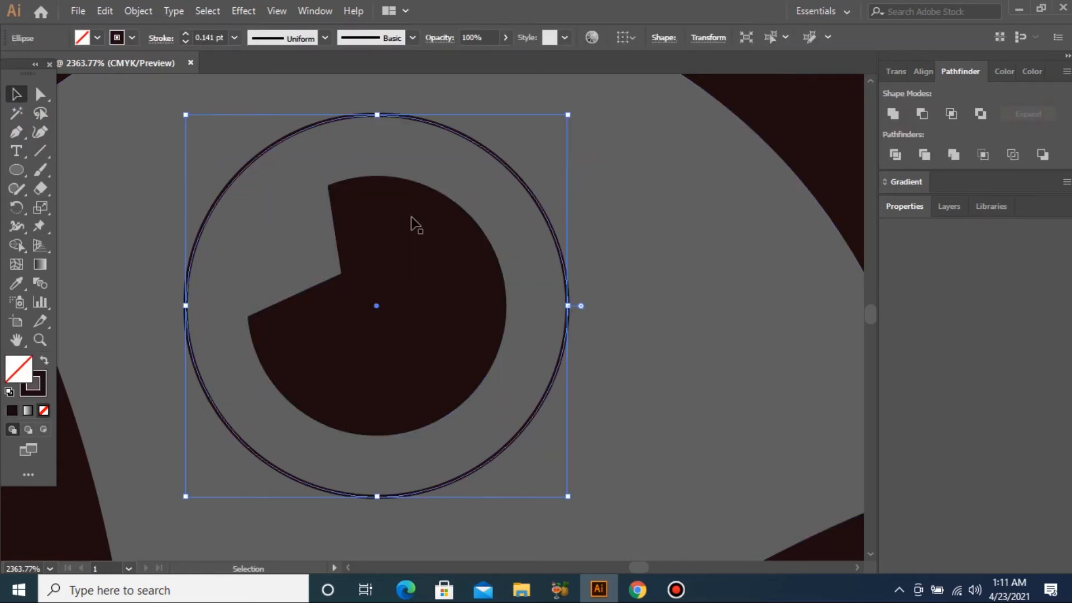
{"action": "left_click", "coordinate": [234, 38]}
{"action": "left_click", "coordinate": [259, 140]}
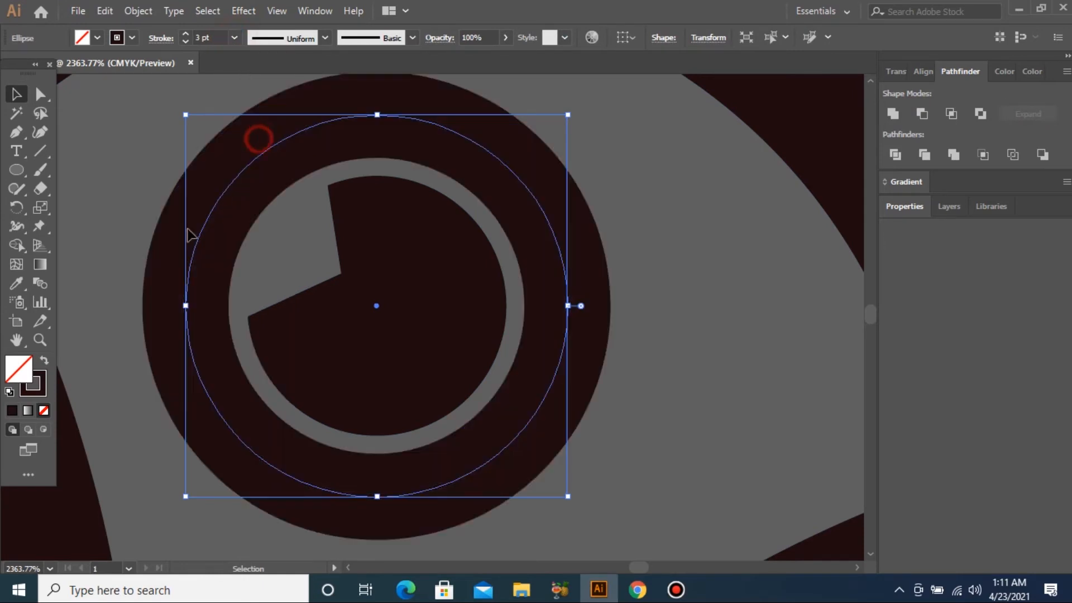
{"action": "key", "text": "ctrl+shift+a"}
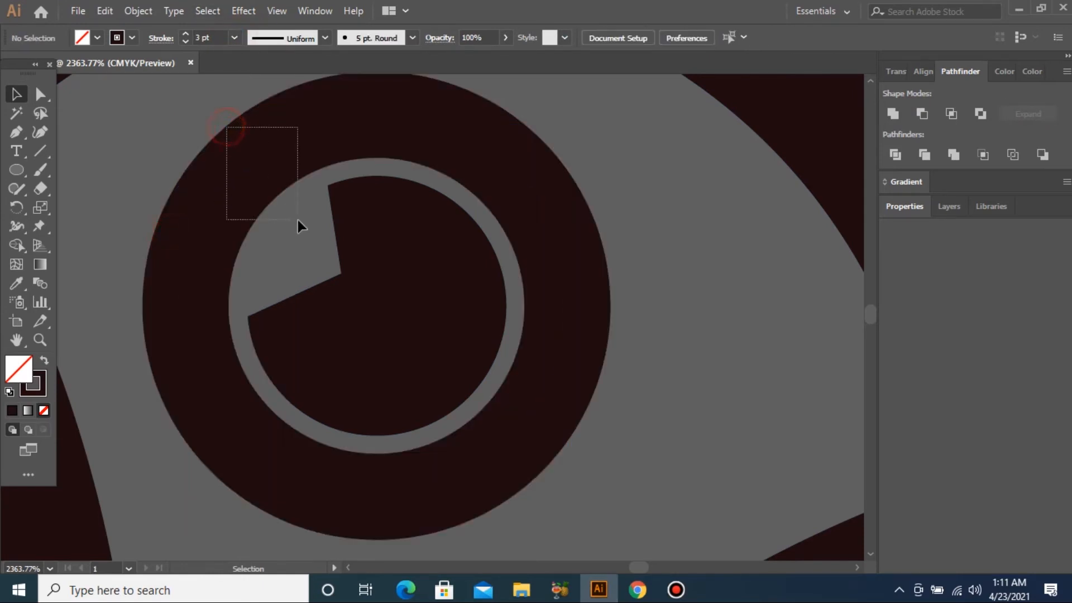
Set the outer eye ring's stroke weight to 1 pt.
{"action": "left_click_drag", "start_coordinate": [298, 220], "coordinate": [297, 221]}
{"action": "left_click", "coordinate": [234, 37]}
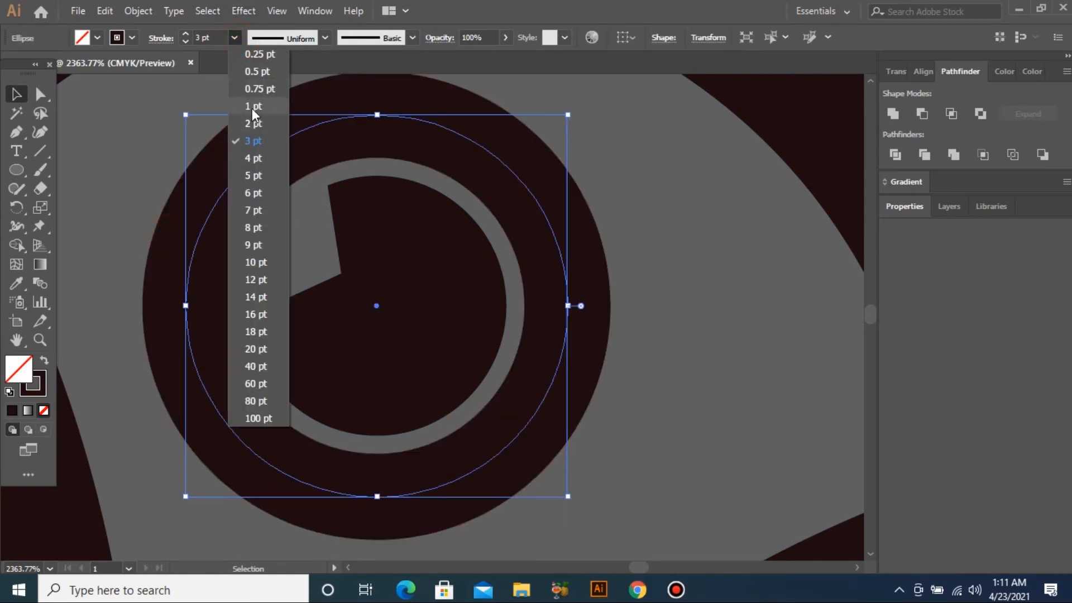
{"action": "left_click", "coordinate": [253, 106]}
{"action": "left_click", "coordinate": [81, 166]}
Fill the outer beak shape with the light orange sampled from the beak in the reference image.
{"action": "key", "text": "ctrl+minus"}
{"action": "key", "text": "ctrl+minus"}
{"action": "key", "text": "ctrl+minus"}
{"action": "key", "text": "ctrl+minus"}
{"action": "key", "text": "ctrl+minus"}
{"action": "key", "text": "ctrl+minus"}
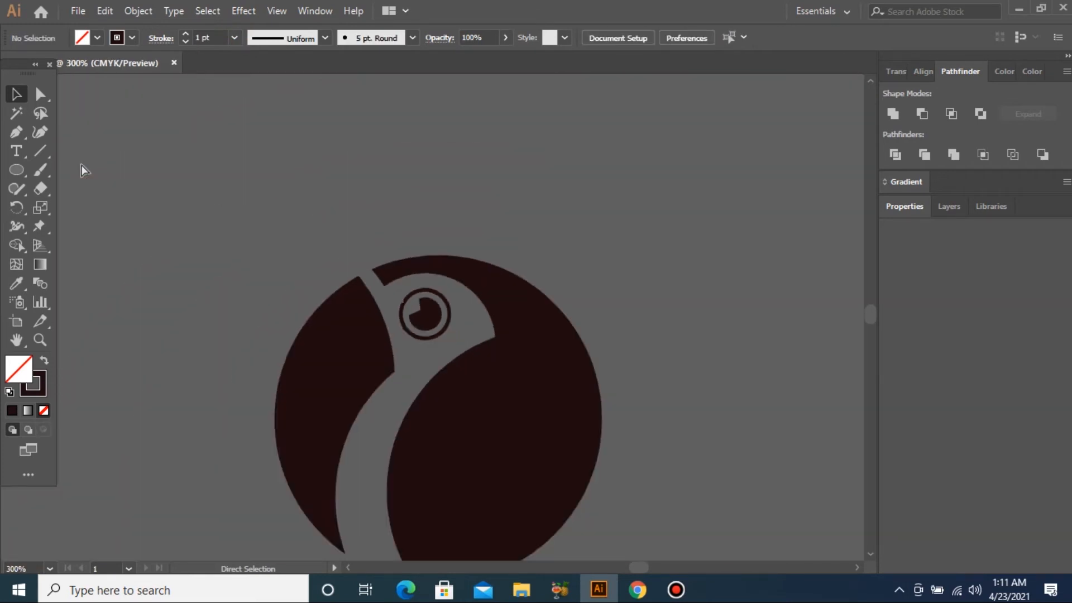
{"action": "key", "text": "ctrl+minus"}
{"action": "key", "text": "ctrl+minus"}
{"action": "key", "text": "ctrl+minus"}
{"action": "key", "text": "ctrl+minus"}
{"action": "key", "text": "z"}
{"action": "left_click_drag", "start_coordinate": [207, 154], "coordinate": [830, 403]}
{"action": "left_click", "coordinate": [275, 394]}
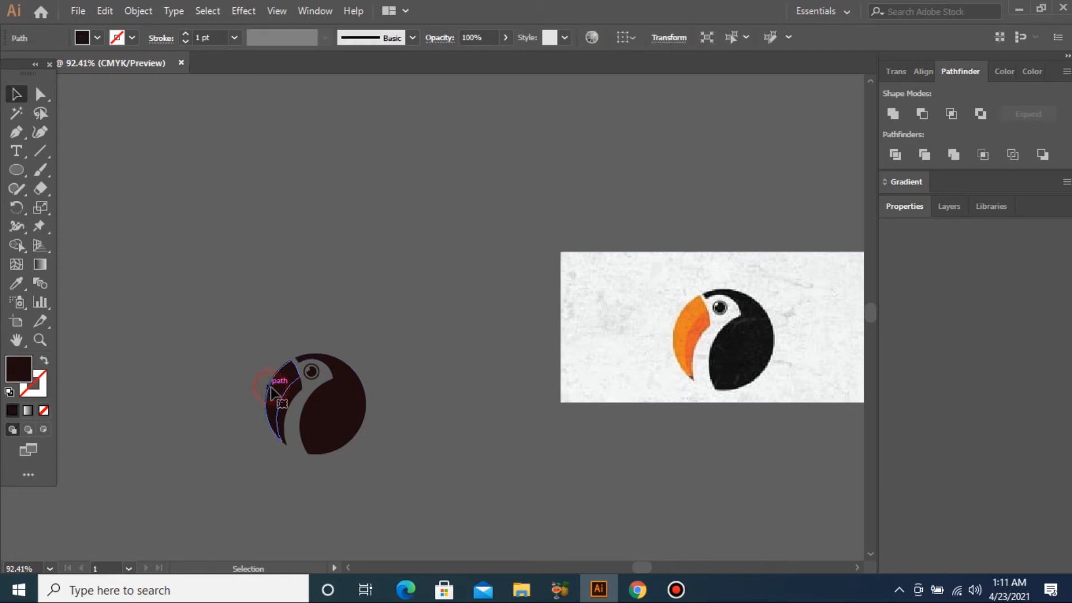
{"action": "key", "text": "i"}
{"action": "left_click", "coordinate": [695, 310]}
{"action": "key", "text": "v"}
Isolate the inner beak strip, fill it with the red-orange sampled from the reference image, and exit isolation.
{"action": "left_click_drag", "start_coordinate": [167, 316], "coordinate": [430, 461]}
{"action": "double_click", "coordinate": [396, 363]}
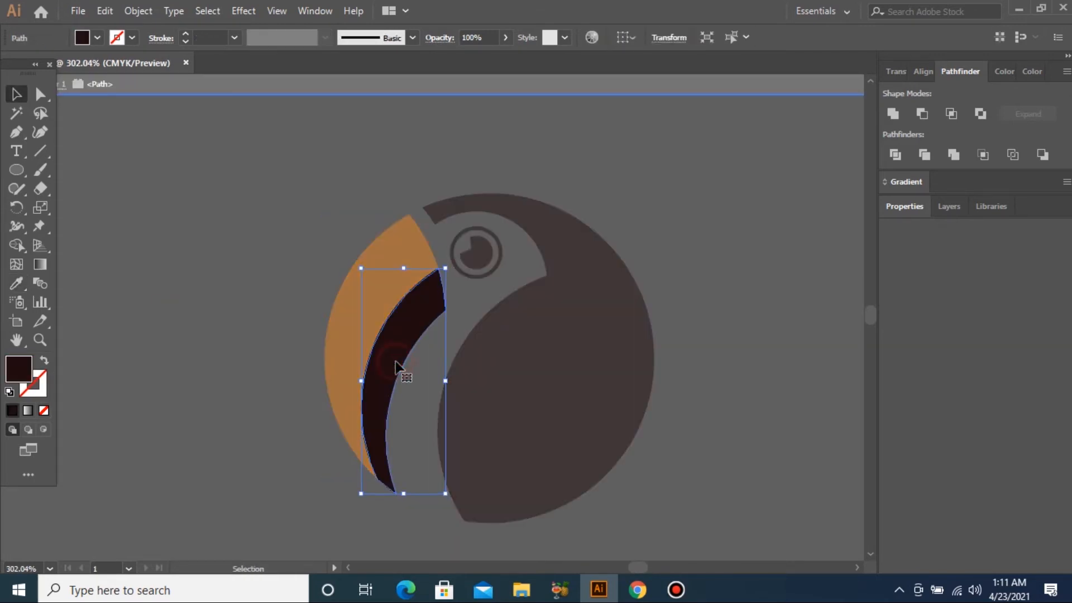
{"action": "key", "text": "i"}
{"action": "key", "text": "ctrl+1"}
{"action": "key", "text": "ctrl+minus"}
{"action": "key", "text": "ctrl+minus"}
{"action": "left_click_drag", "start_coordinate": [588, 219], "coordinate": [742, 338]}
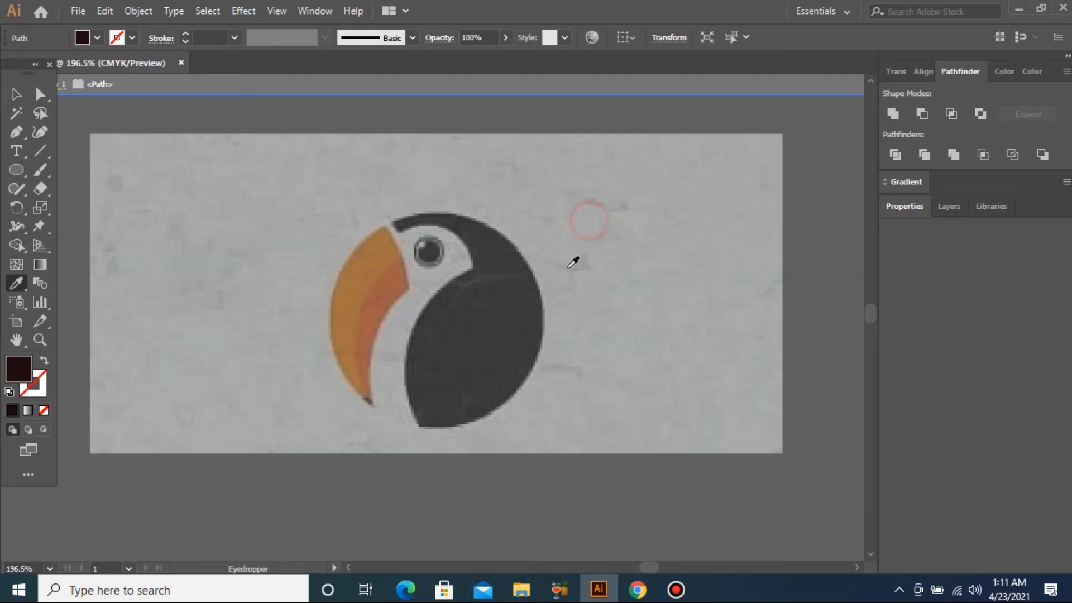
{"action": "key", "text": "ctrl+minus"}
{"action": "key", "text": "ctrl+minus"}
{"action": "key", "text": "ctrl+minus"}
{"action": "key", "text": "ctrl+minus"}
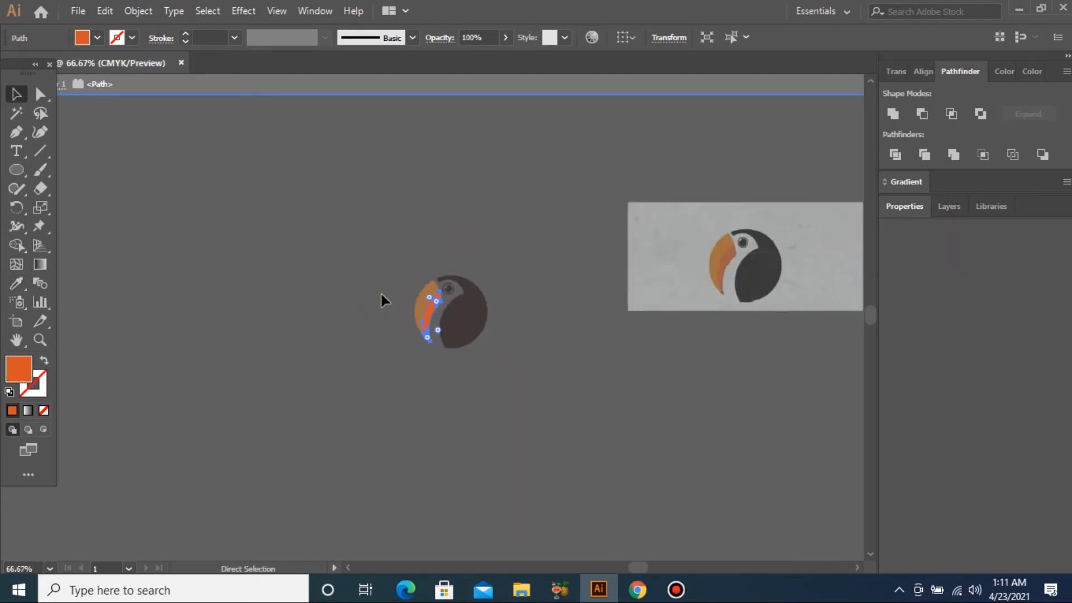
{"action": "left_click_drag", "start_coordinate": [380, 280], "coordinate": [515, 350]}
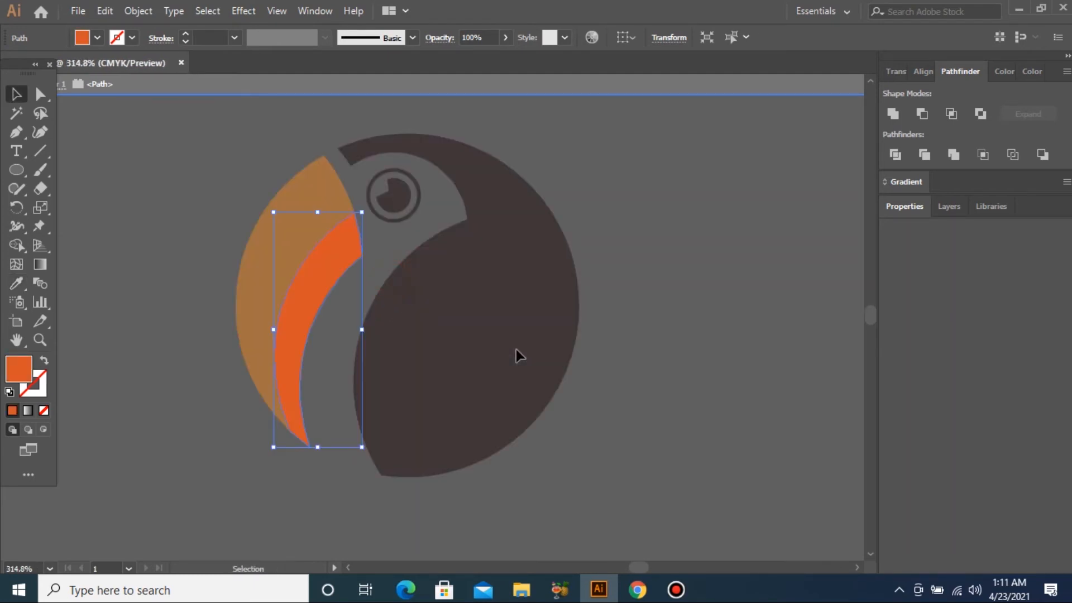
{"action": "double_click", "coordinate": [217, 262]}
Match the inner beak strip to the outer beak's orange and darken that fill with the Color Picker.
{"action": "left_click", "coordinate": [314, 284]}
{"action": "key", "text": "i"}
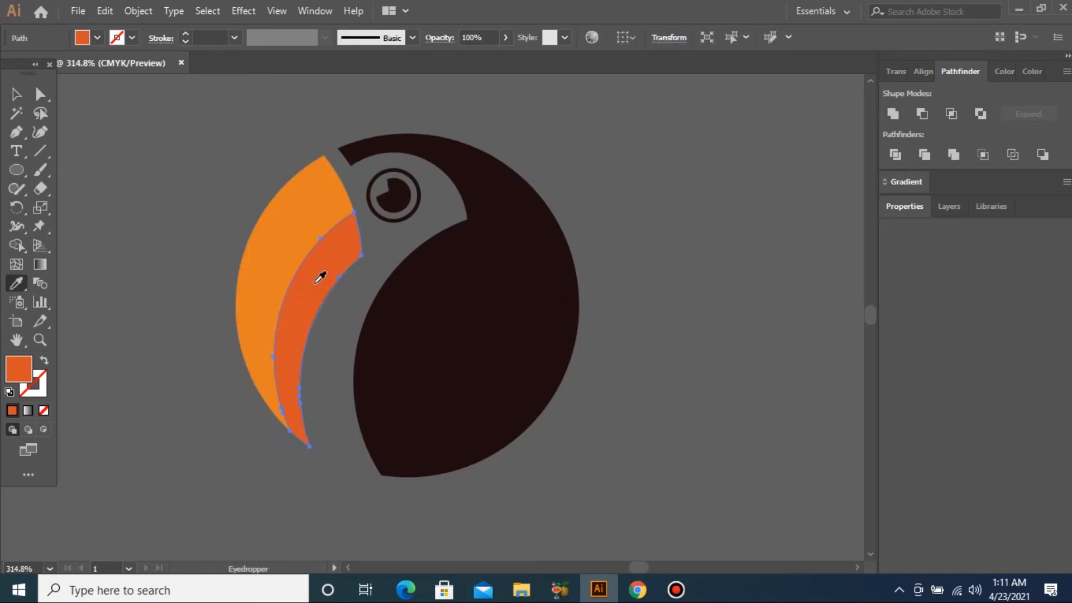
{"action": "left_click", "coordinate": [284, 244]}
{"action": "key", "text": "v"}
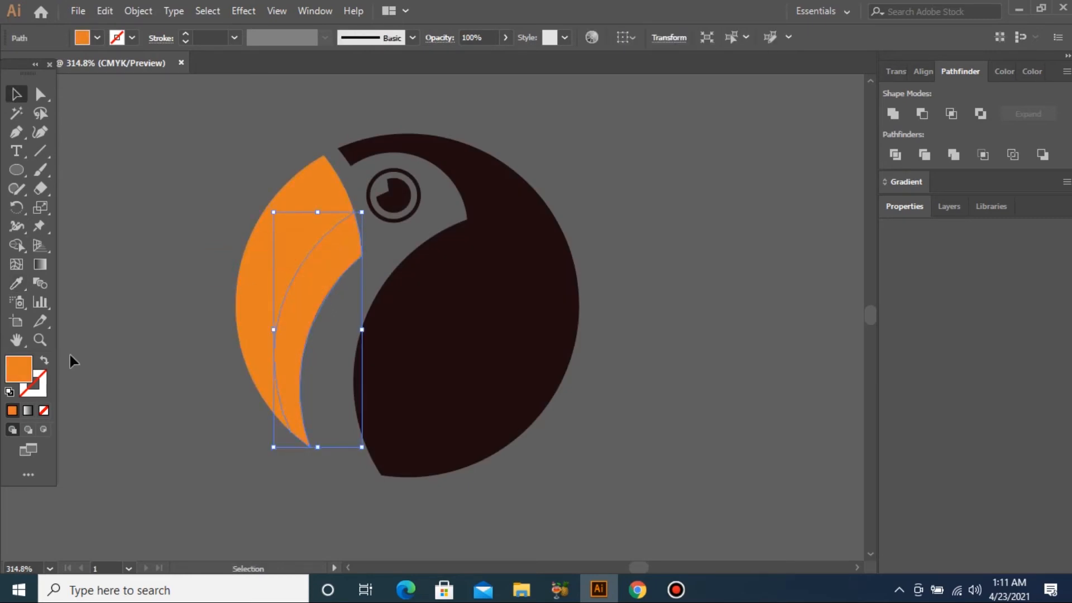
{"action": "double_click", "coordinate": [14, 371]}
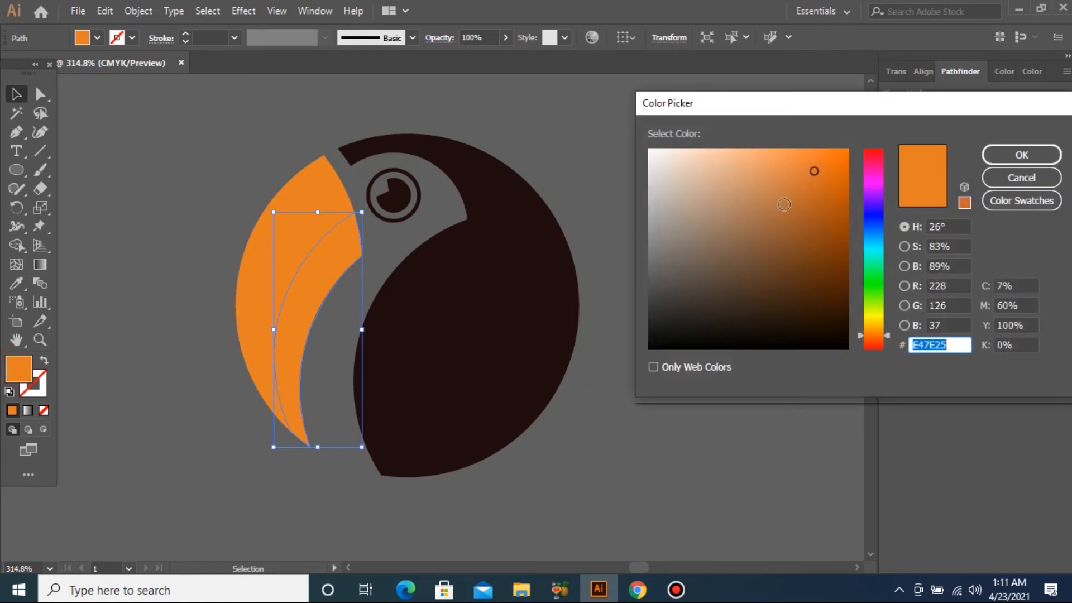
{"action": "left_click_drag", "start_coordinate": [811, 172], "coordinate": [827, 191]}
{"action": "left_click", "coordinate": [1017, 155]}
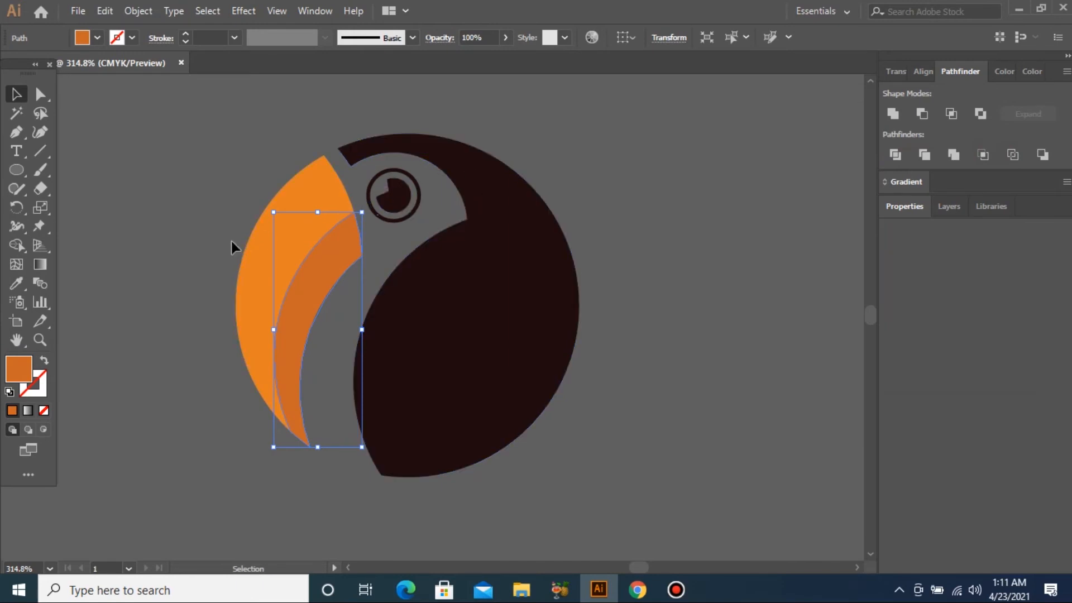
{"action": "left_click", "coordinate": [141, 256]}
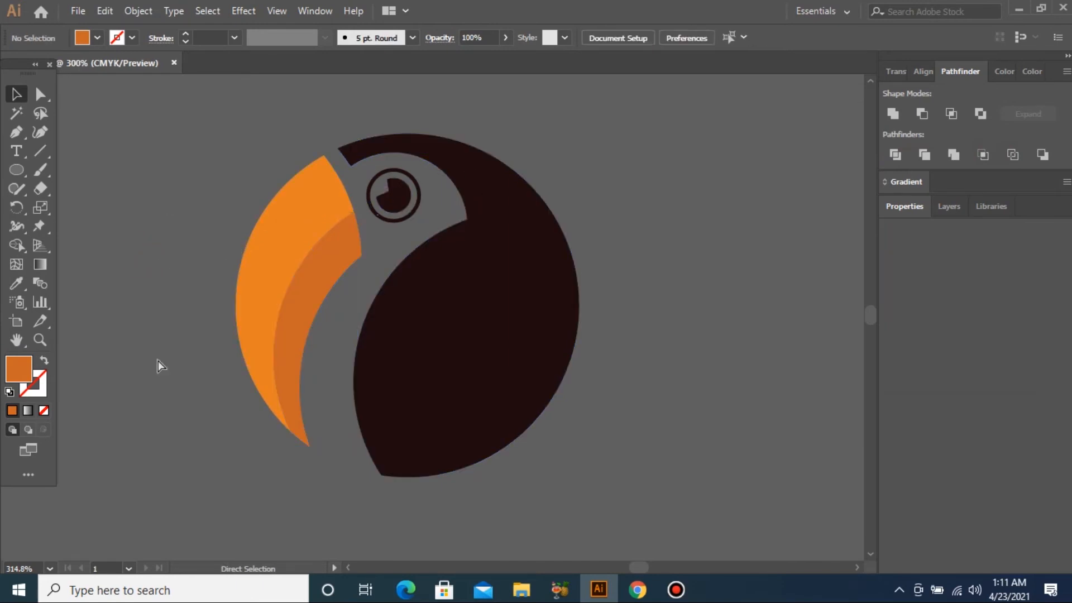
Select all the toucan shapes and place the complete logo on the white artboard.
{"action": "key", "text": "ctrl+minus"}
{"action": "key", "text": "ctrl+minus"}
{"action": "key", "text": "ctrl+minus"}
{"action": "left_click_drag", "start_coordinate": [287, 185], "coordinate": [663, 485]}
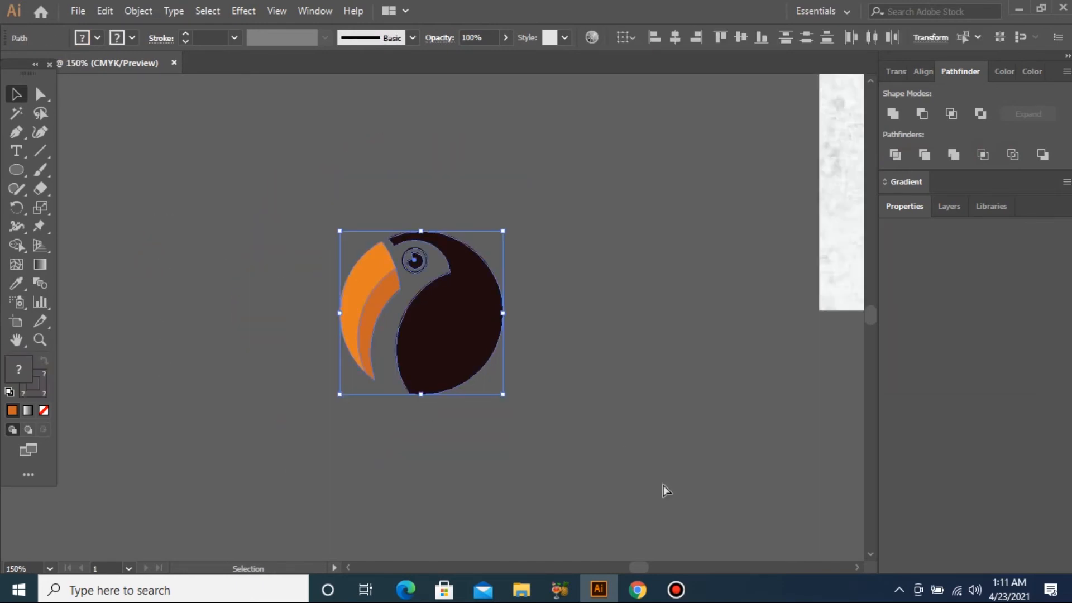
{"action": "key", "text": "ctrl+minus"}
{"action": "key", "text": "ctrl+minus"}
{"action": "key", "text": "ctrl+minus"}
{"action": "key", "text": "ctrl+minus"}
{"action": "key", "text": "ctrl+minus"}
{"action": "key", "text": "ctrl+minus"}
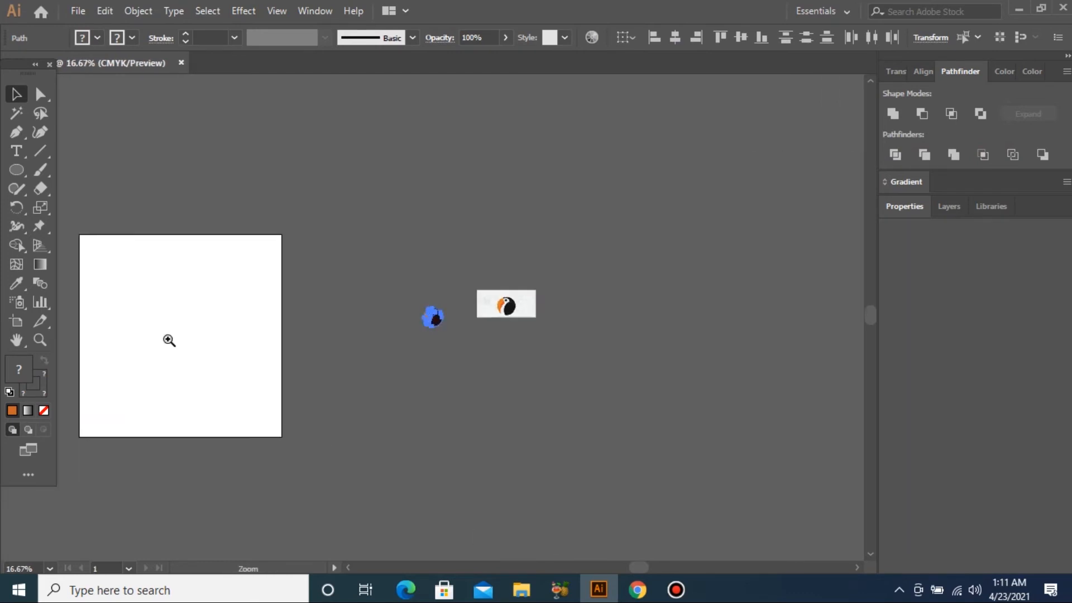
{"action": "left_click_drag", "start_coordinate": [176, 310], "coordinate": [319, 428]}
{"action": "key", "text": "ctrl+v"}
{"action": "left_click_drag", "start_coordinate": [447, 335], "coordinate": [351, 327]}
{"action": "left_click", "coordinate": [343, 385]}
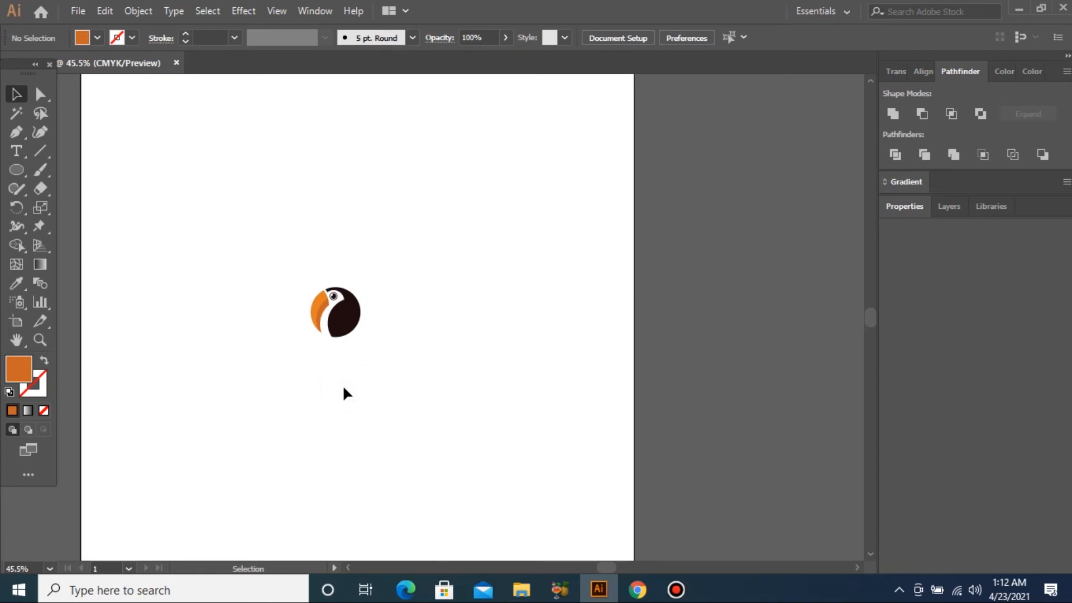
Add the text TOUCAN below the logo and set its size to 30 pt.
{"action": "key", "text": "t"}
{"action": "left_click", "coordinate": [307, 367]}
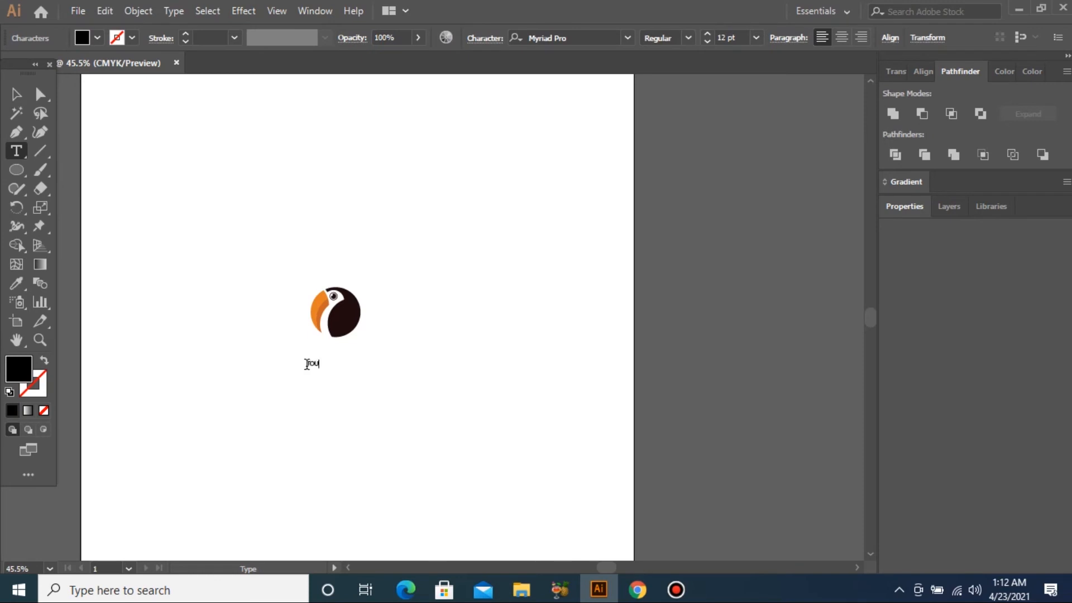
{"action": "key", "text": "ctrl+a"}
{"action": "type", "text": "30"}
{"action": "key", "text": "Return"}
{"action": "left_click", "coordinate": [725, 38]}
{"action": "type", "text": "30"}
{"action": "key", "text": "Return"}
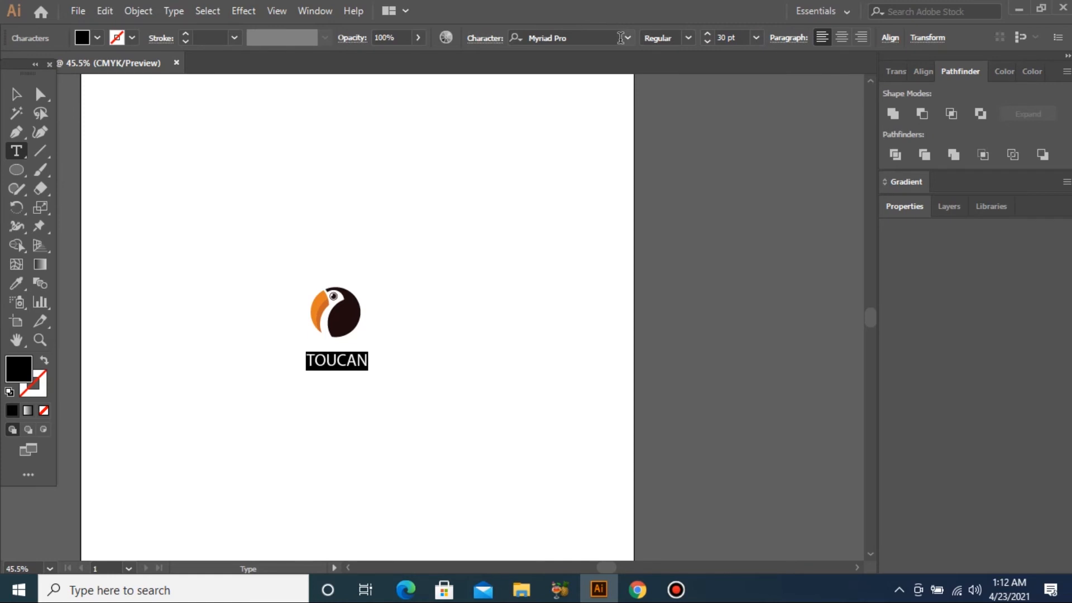
Set the TOUCAN text's font to AlphaCentauri and reposition the text centrally beneath the toucan.
{"action": "left_click", "coordinate": [629, 37]}
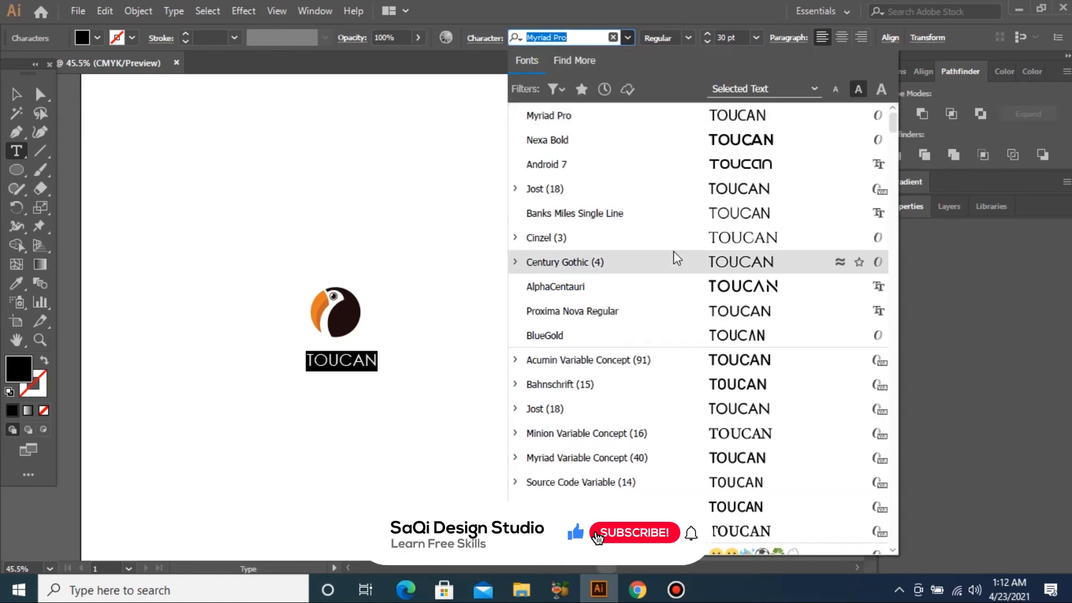
{"action": "left_click", "coordinate": [694, 287]}
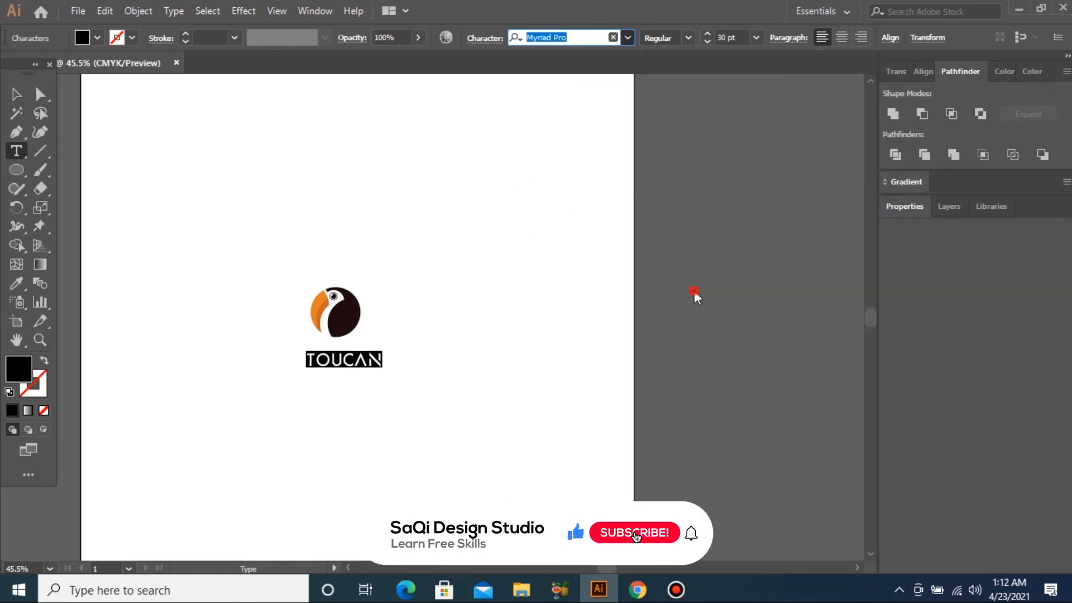
{"action": "left_click", "coordinate": [15, 94]}
{"action": "left_click_drag", "start_coordinate": [189, 251], "coordinate": [514, 394]}
{"action": "left_click_drag", "start_coordinate": [405, 427], "coordinate": [383, 416]}
{"action": "left_click_drag", "start_coordinate": [382, 417], "coordinate": [380, 402]}
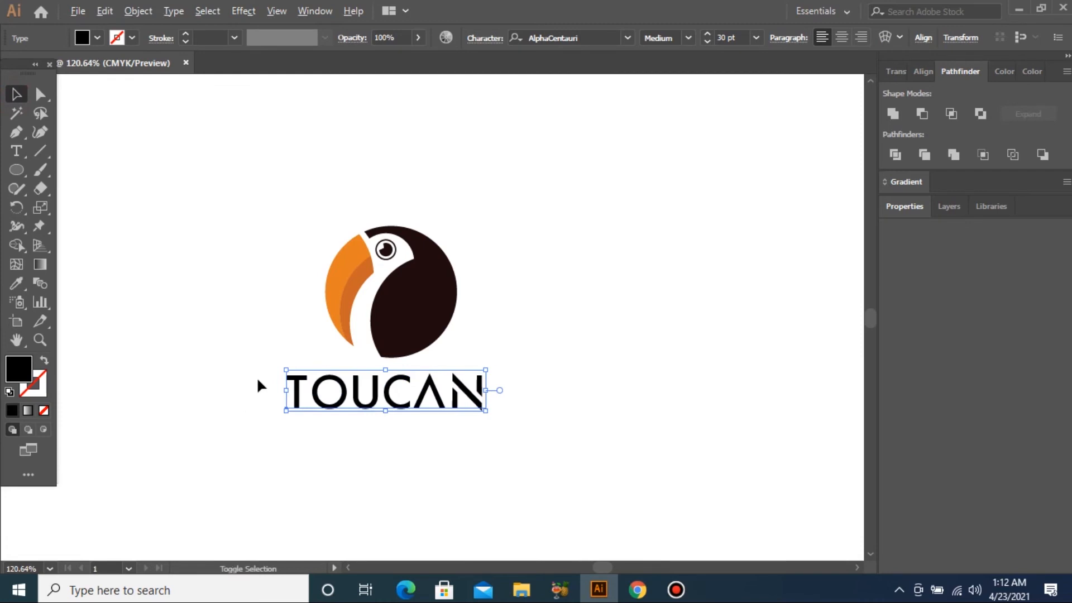
Widen the letter spacing of the TOUCAN text slightly and convert the text to outlines.
{"action": "key", "text": "alt+Right"}
{"action": "right_click", "coordinate": [345, 381]}
{"action": "left_click", "coordinate": [434, 185]}
{"action": "left_click", "coordinate": [263, 355]}
Select the toucan together with its TOUCAN lettering and scale the whole logo up on the artboard.
{"action": "left_click_drag", "start_coordinate": [192, 252], "coordinate": [641, 461]}
{"action": "key", "text": "ctrl+minus"}
{"action": "key", "text": "ctrl+minus"}
{"action": "key", "text": "ctrl+minus"}
{"action": "left_click_drag", "start_coordinate": [474, 356], "coordinate": [517, 395]}
{"action": "key", "text": "ctrl+minus"}
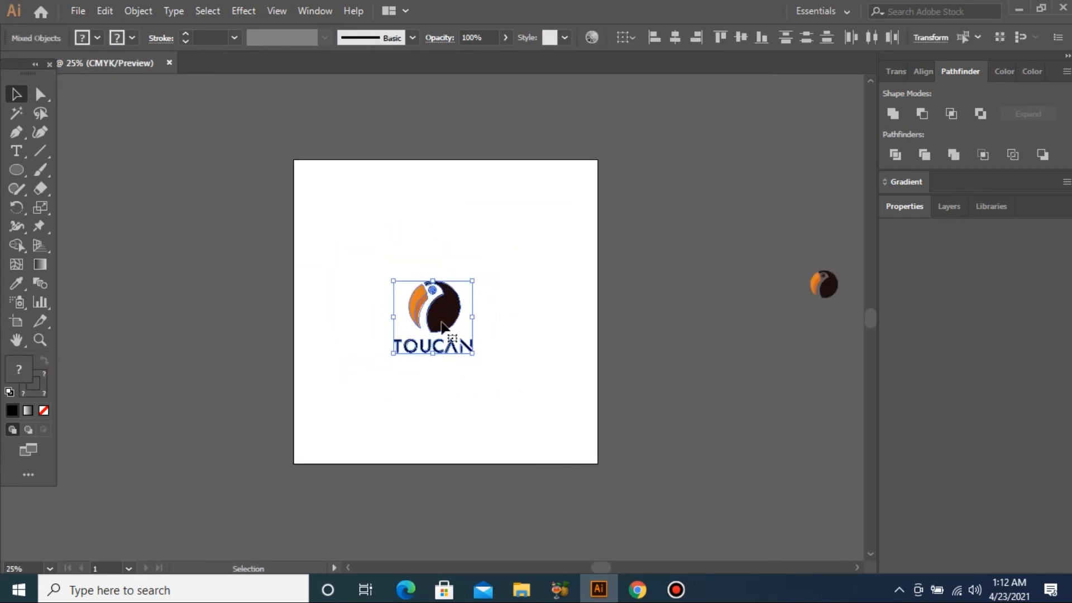
Duplicate the complete logo and place the copy below the original on the artboard.
{"action": "left_click_drag", "start_coordinate": [445, 288], "coordinate": [445, 385]}
{"action": "left_click_drag", "start_coordinate": [270, 179], "coordinate": [664, 468], "text": "ctrl"}
{"action": "left_click_drag", "start_coordinate": [404, 420], "coordinate": [403, 416]}
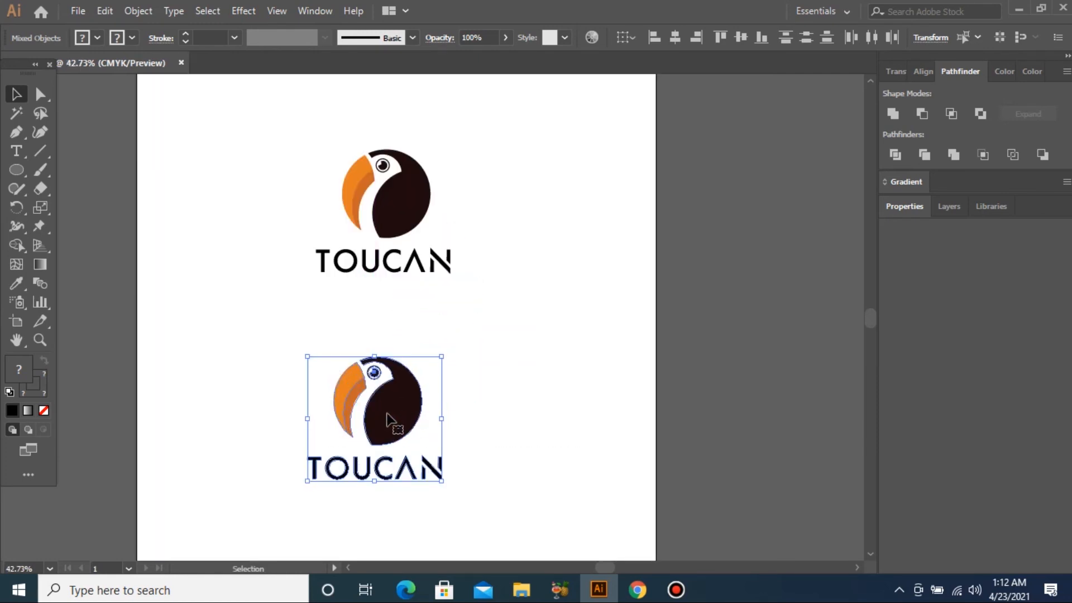
{"action": "left_click", "coordinate": [299, 401]}
Recolour the lower logo's TOUCAN lettering with the orange sampled from its outer beak.
{"action": "left_click_drag", "start_coordinate": [286, 449], "coordinate": [449, 485]}
{"action": "key", "text": "i"}
{"action": "left_click", "coordinate": [345, 379]}
{"action": "key", "text": "v"}
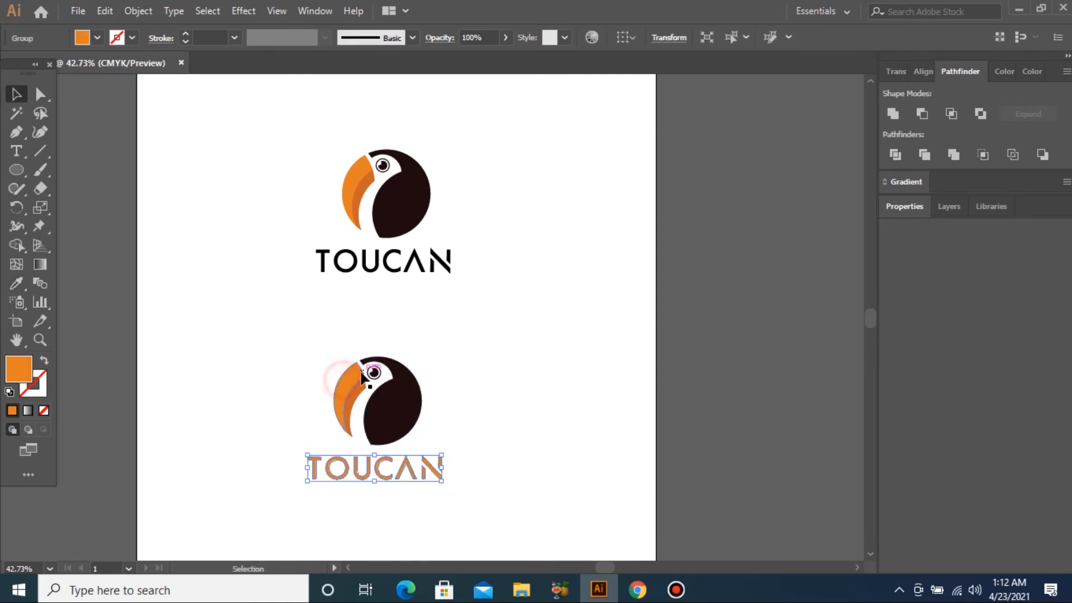
Group all the toucan shapes of the lower logo, leaving its lettering out of the group.
{"action": "left_click_drag", "start_coordinate": [215, 325], "coordinate": [491, 495]}
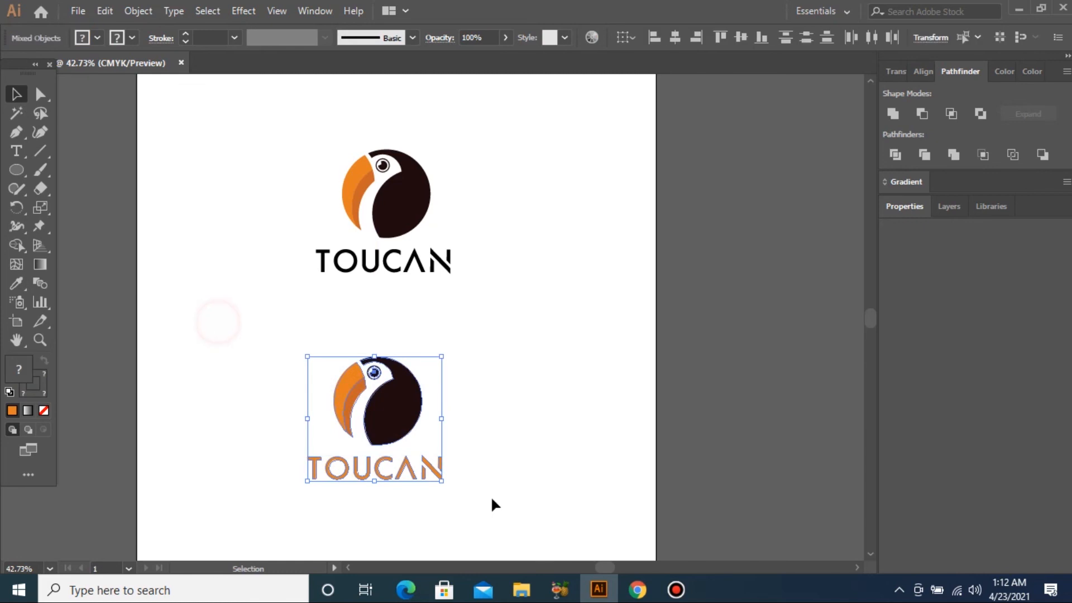
{"action": "left_click_drag", "start_coordinate": [269, 306], "coordinate": [426, 434]}
{"action": "right_click", "coordinate": [394, 413]}
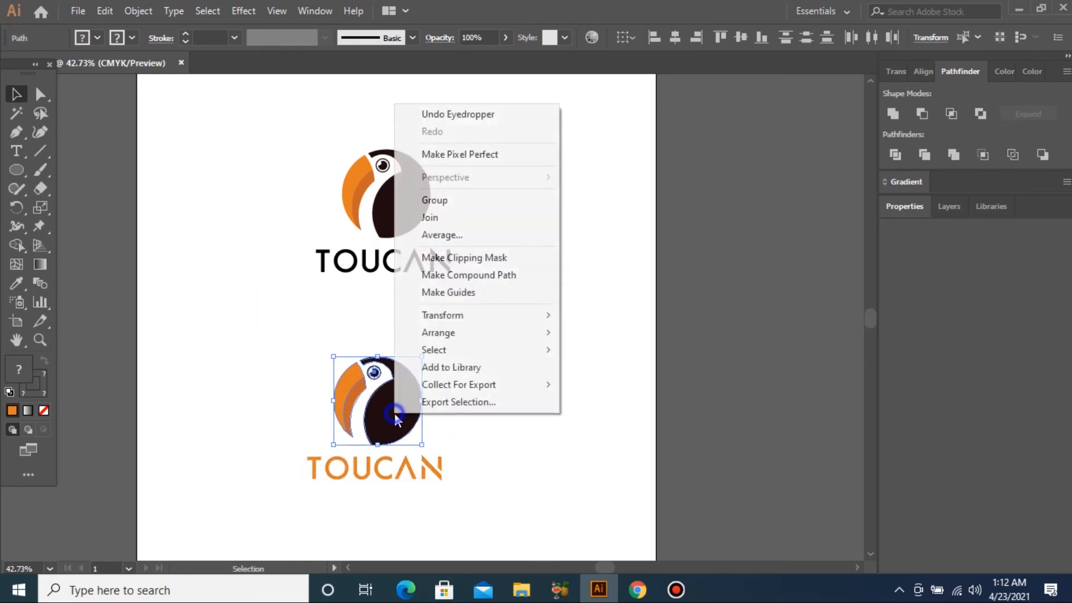
{"action": "left_click", "coordinate": [469, 202]}
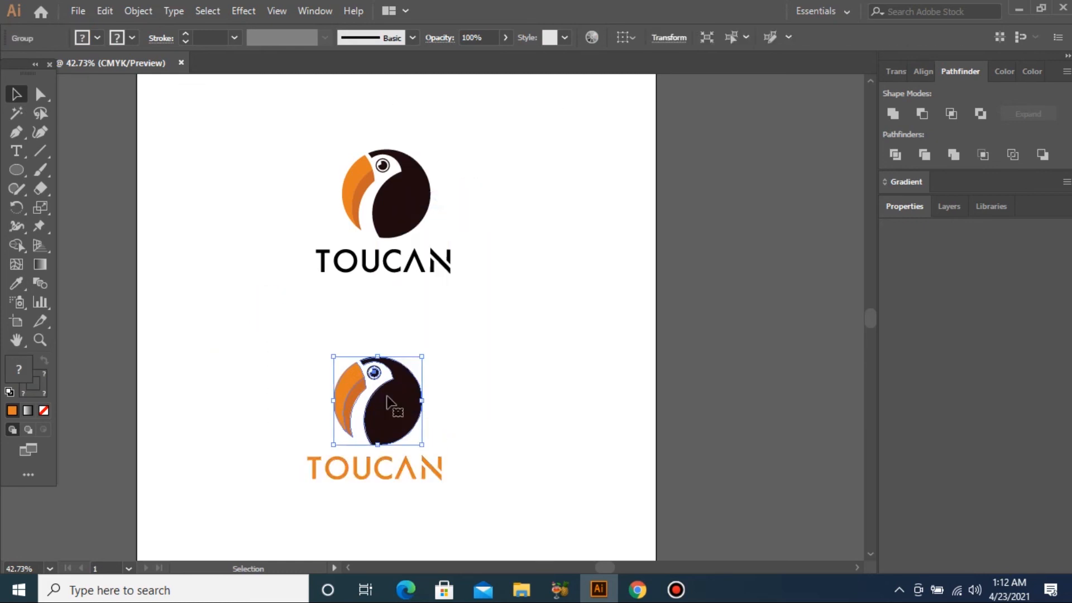
Align the lower toucan group and its orange lettering to each other by their horizontal centres.
{"action": "left_click_drag", "start_coordinate": [296, 471], "coordinate": [452, 482]}
{"action": "right_click", "coordinate": [410, 474]}
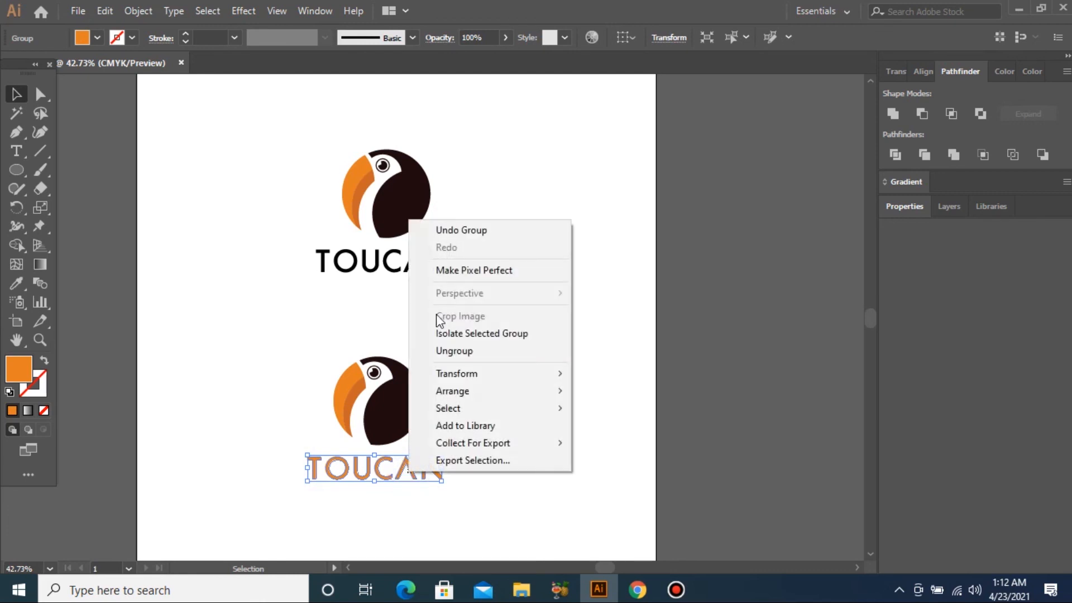
{"action": "left_click_drag", "start_coordinate": [278, 419], "coordinate": [463, 512]}
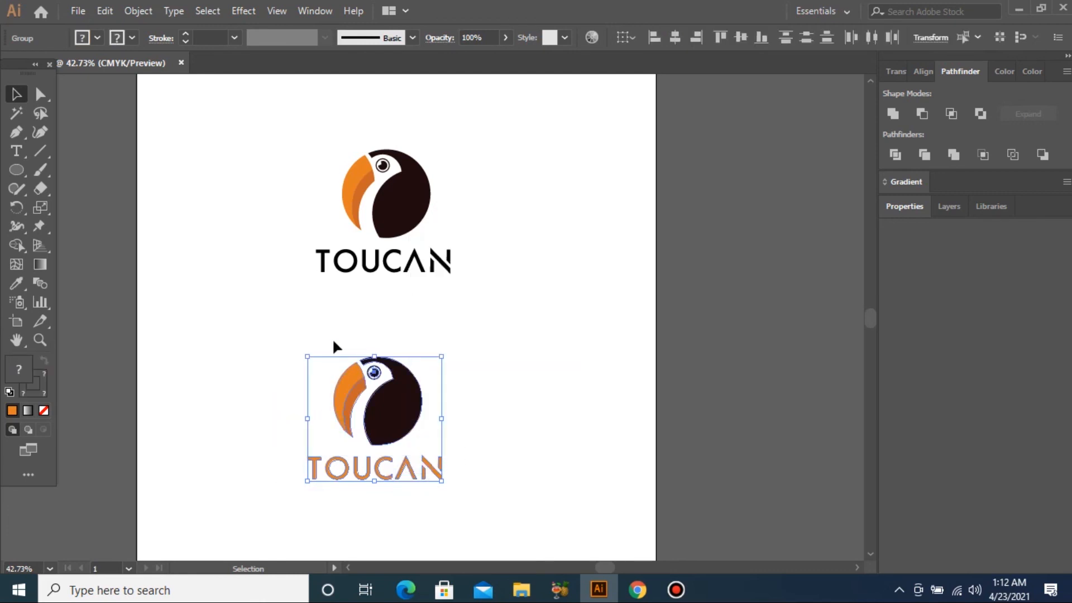
{"action": "left_click", "coordinate": [683, 37]}
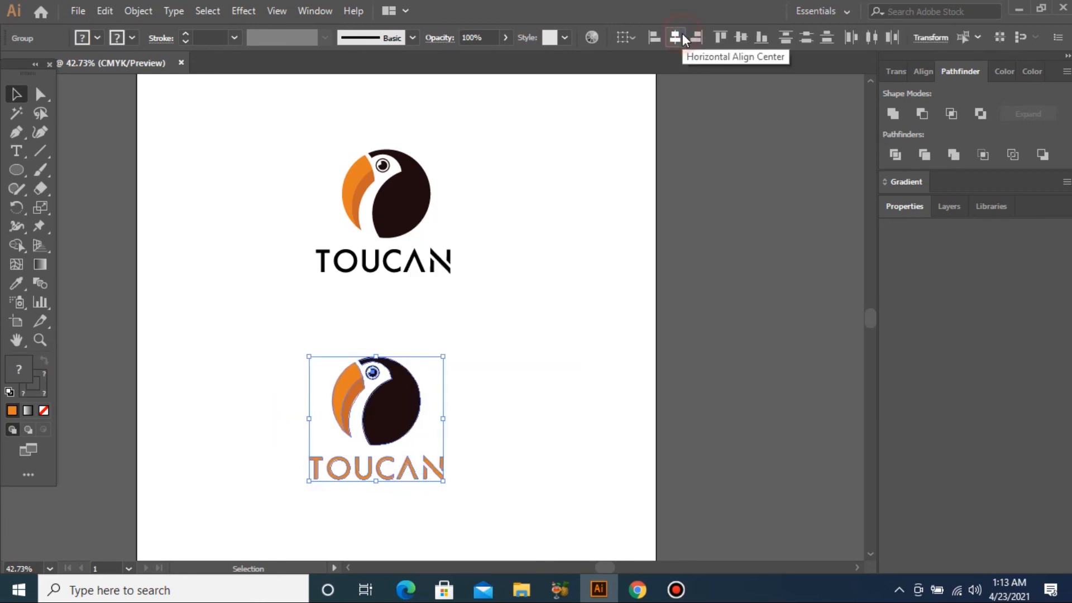
Group all the toucan shapes of the upper logo, separately from its black lettering.
{"action": "left_click_drag", "start_coordinate": [245, 132], "coordinate": [478, 237]}
{"action": "right_click", "coordinate": [389, 197]}
{"action": "left_click", "coordinate": [453, 290]}
{"action": "left_click", "coordinate": [286, 258]}
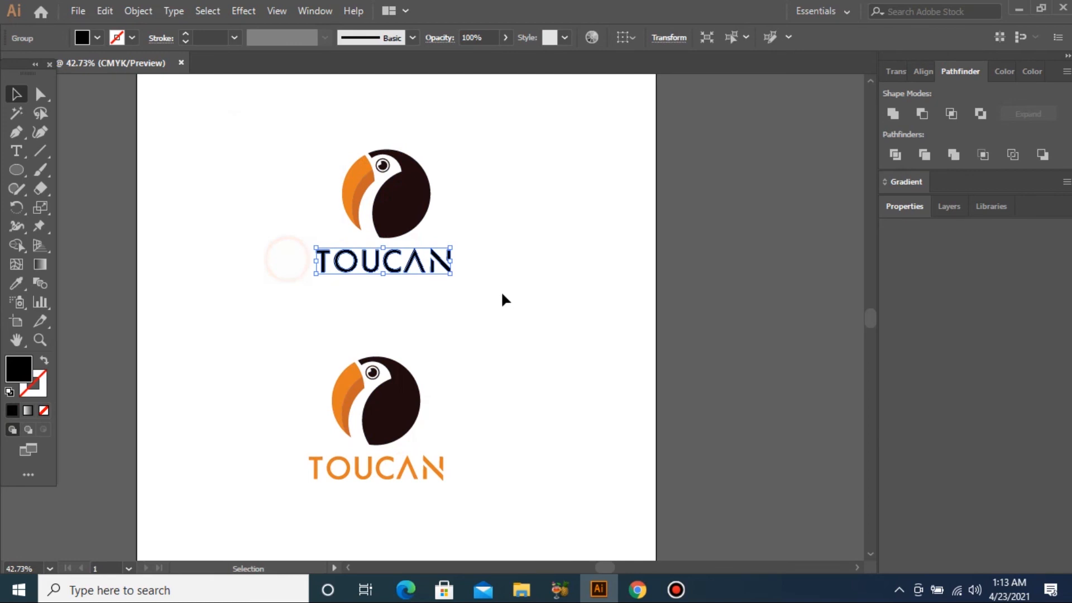
Align the upper toucan group and its black lettering by their horizontal centres and deselect them.
{"action": "left_click_drag", "start_coordinate": [232, 136], "coordinate": [514, 296]}
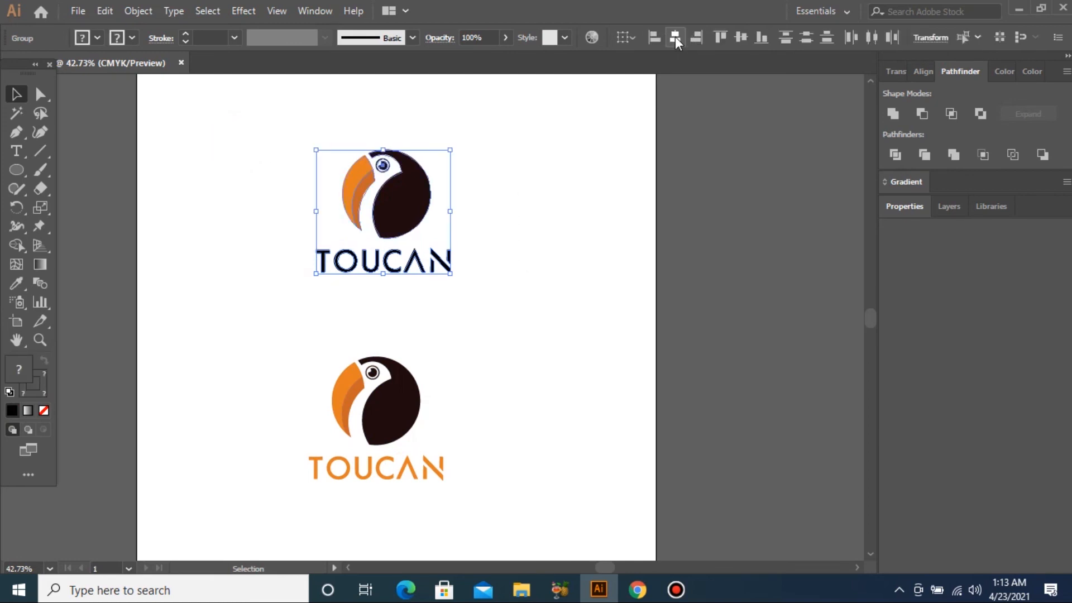
{"action": "left_click", "coordinate": [675, 38]}
{"action": "left_click", "coordinate": [252, 269]}
{"action": "key", "text": "ctrl+minus"}
{"action": "key", "text": "ctrl+minus"}
{"action": "key", "text": "ctrl+minus"}
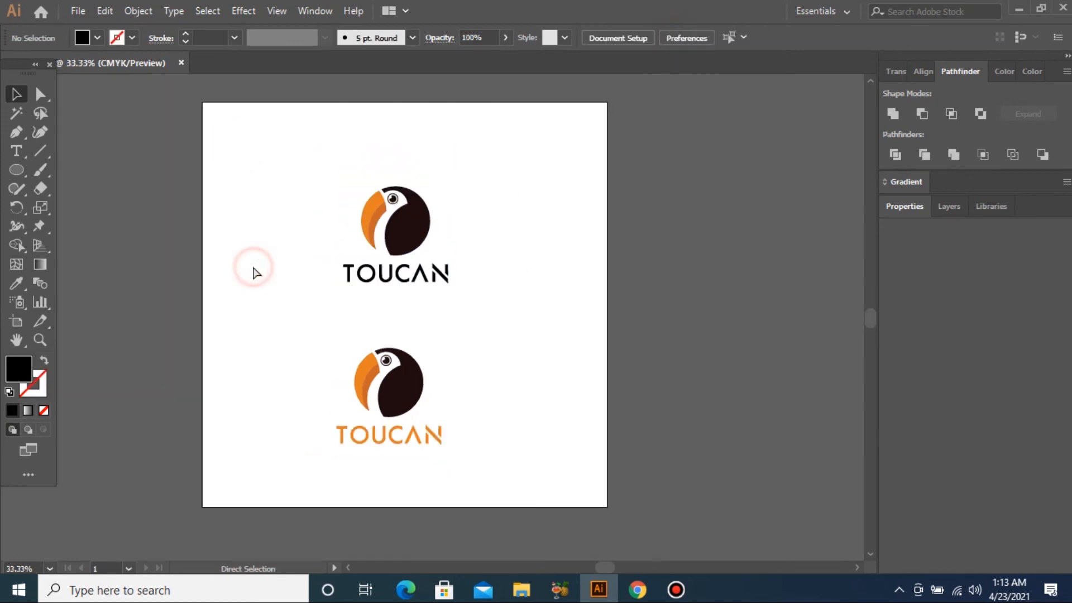
{"action": "left_click_drag", "start_coordinate": [277, 163], "coordinate": [570, 443]}
{"action": "left_click_drag", "start_coordinate": [199, 137], "coordinate": [653, 530]}
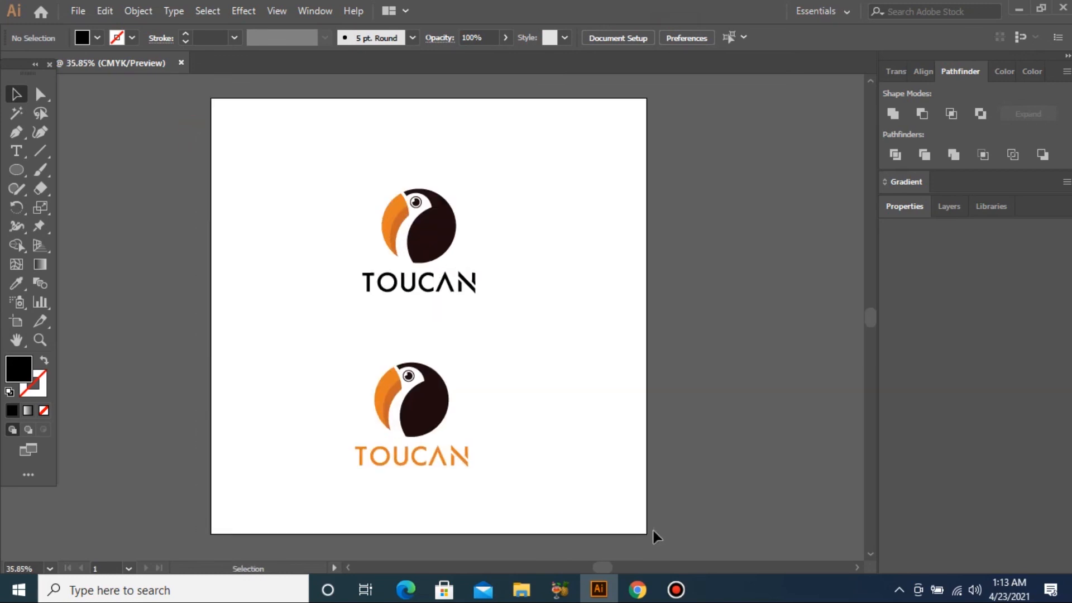